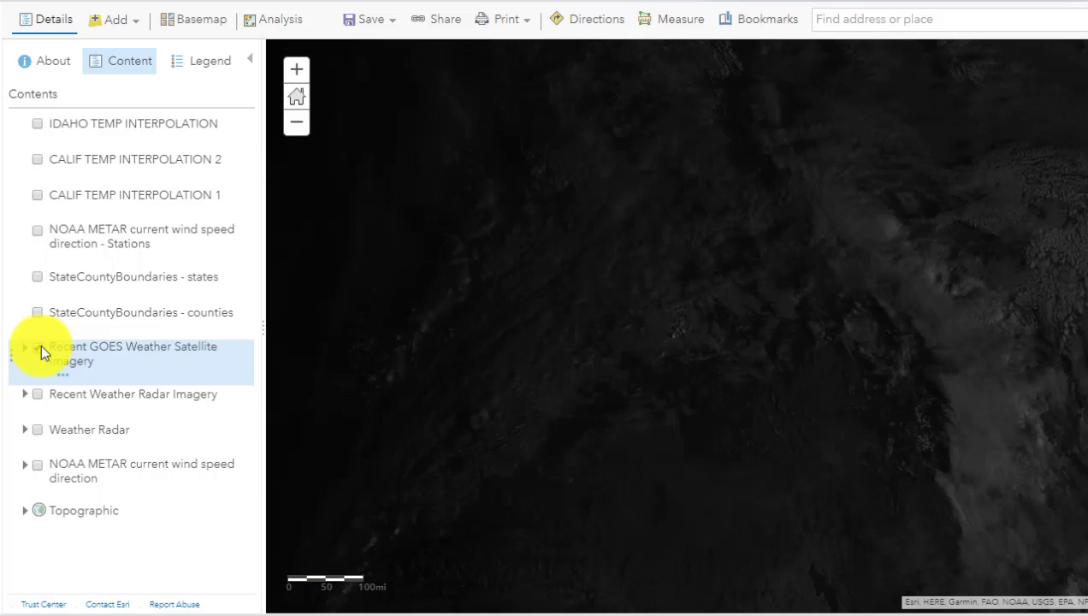
Step: Turn off the Recent GOES Weather Satellite Imagery and Recent Weather Radar Imagery layers
left_click(41, 344)
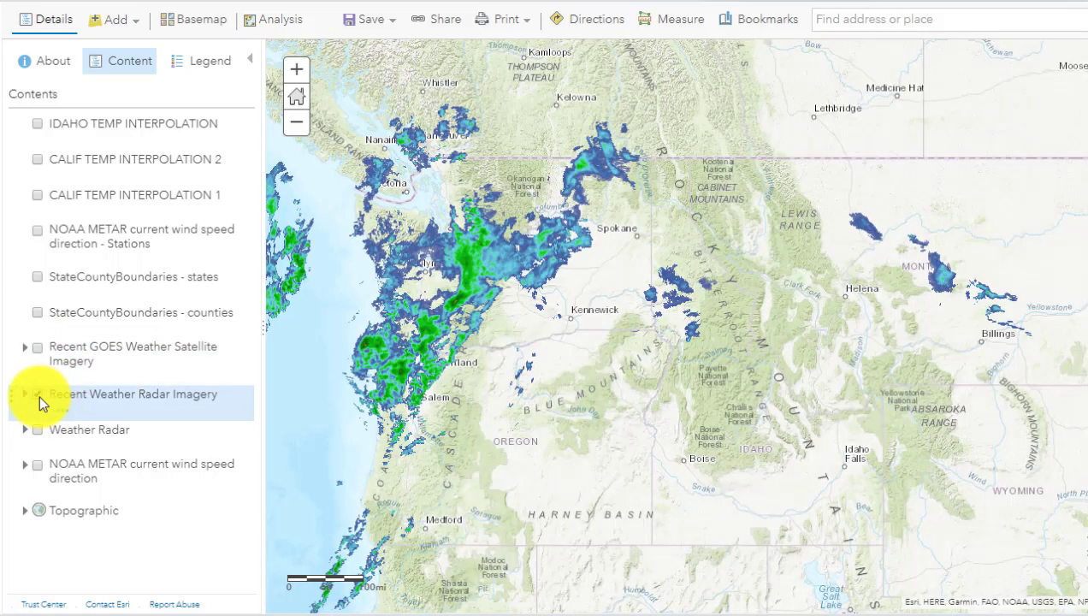
left_click(39, 394)
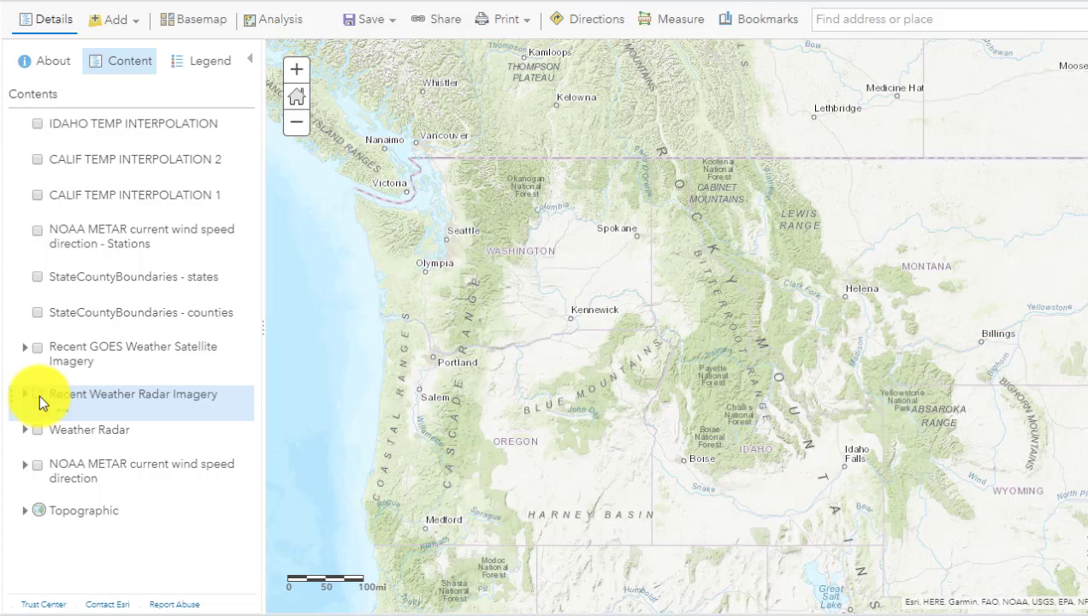
Step: Turn on NOAA METAR Stations and label each station with Air Temperature (°F)
left_click(37, 231)
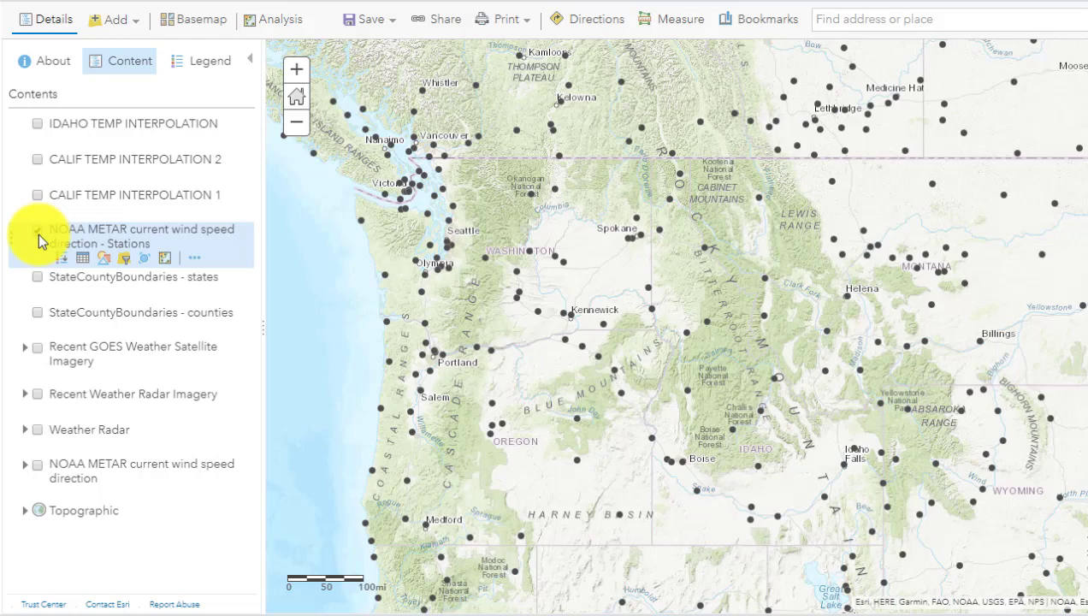
left_click(197, 261)
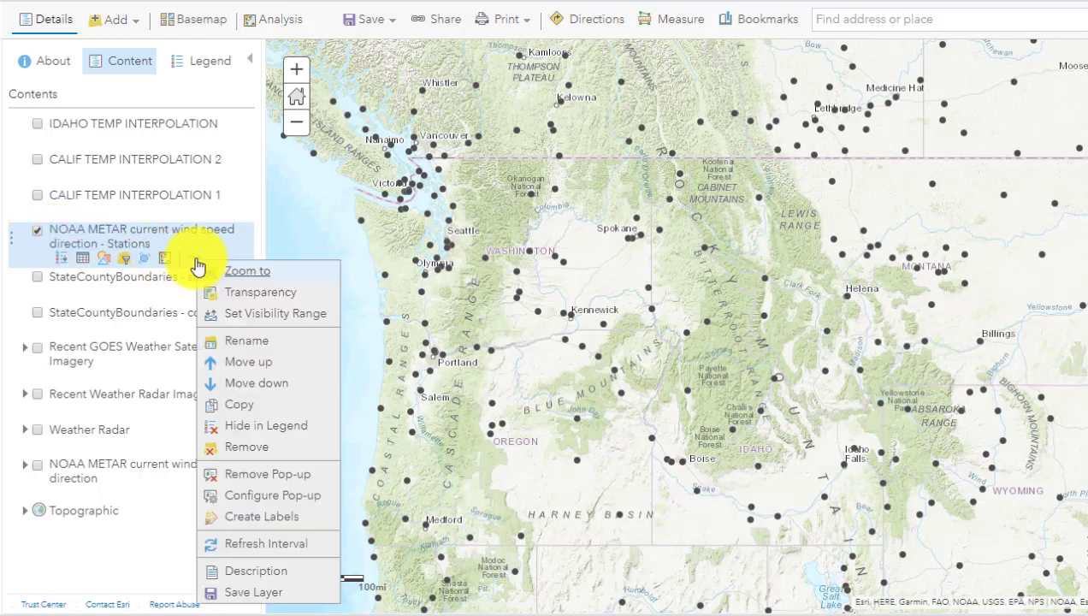
left_click(267, 519)
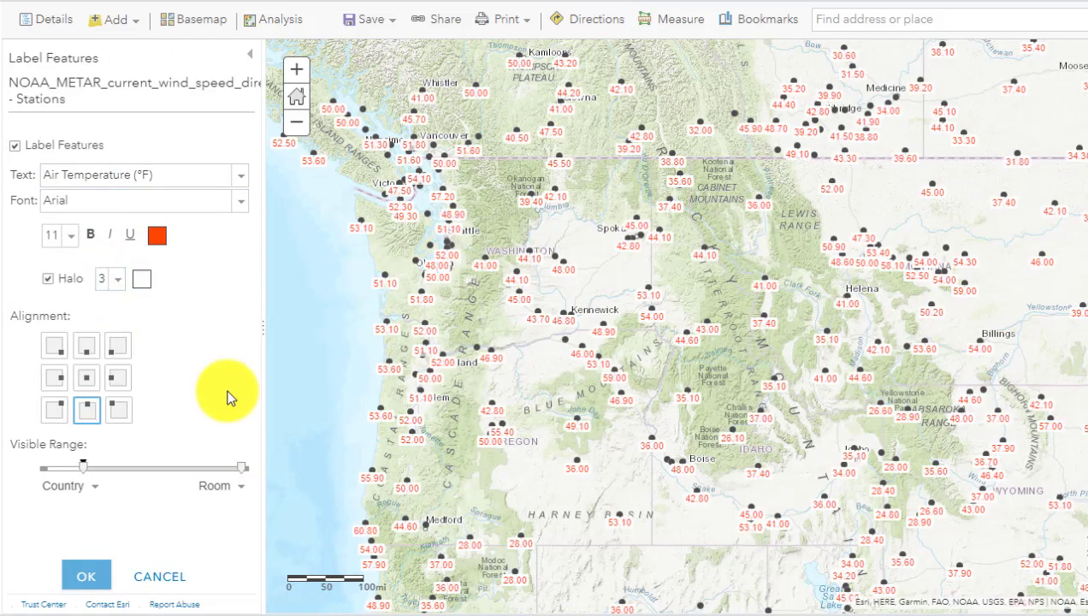
left_click(86, 578)
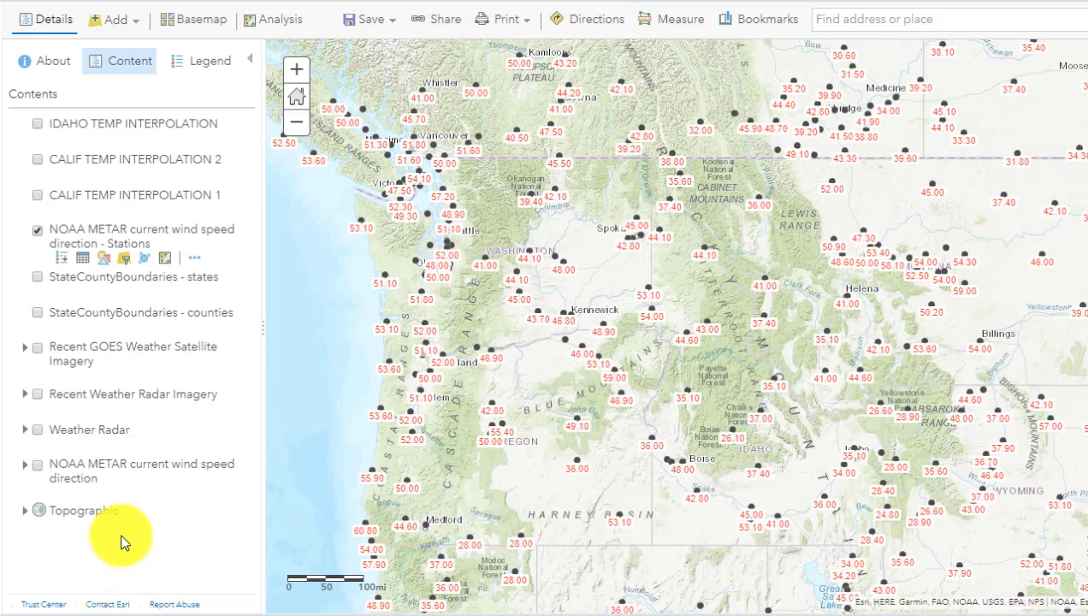
Step: Style the stations by Air Temperature (°F) using Counts and Amounts (Color)
left_click(103, 261)
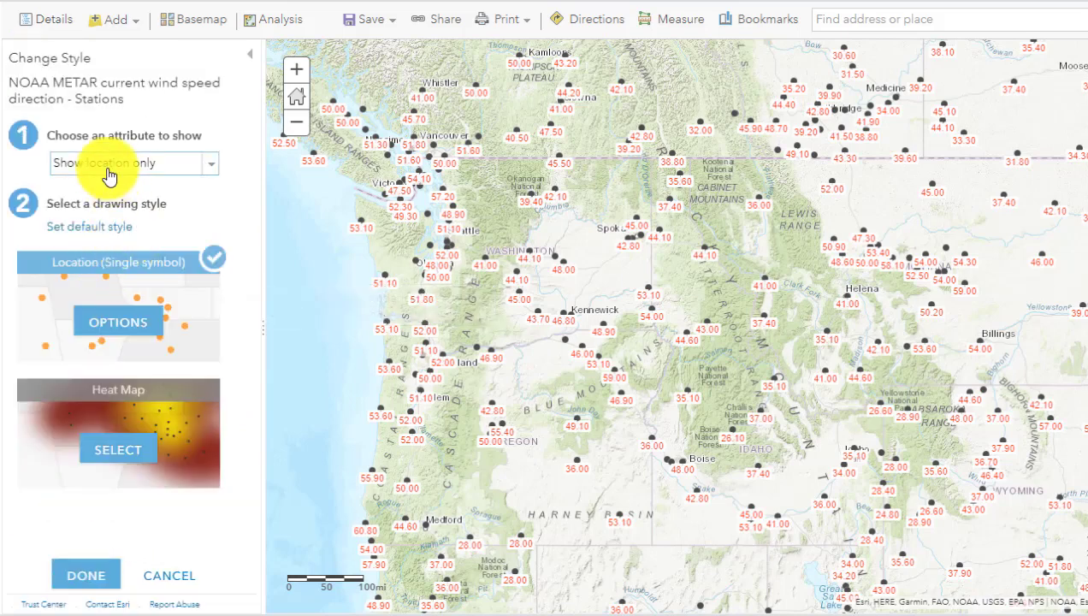
left_click(109, 175)
left_click(116, 199)
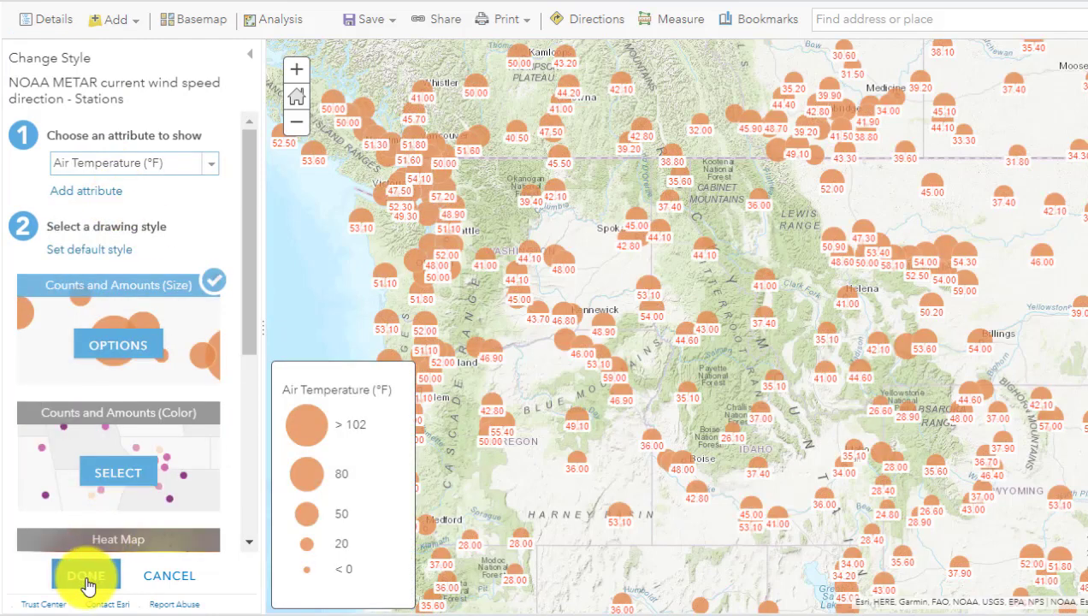
left_click(107, 481)
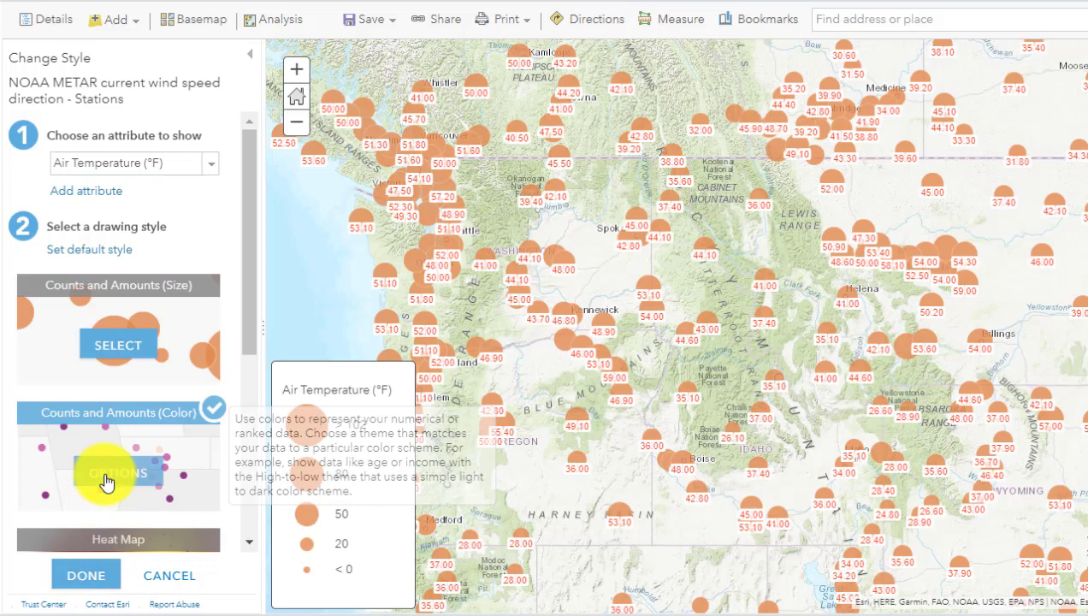
left_click(87, 579)
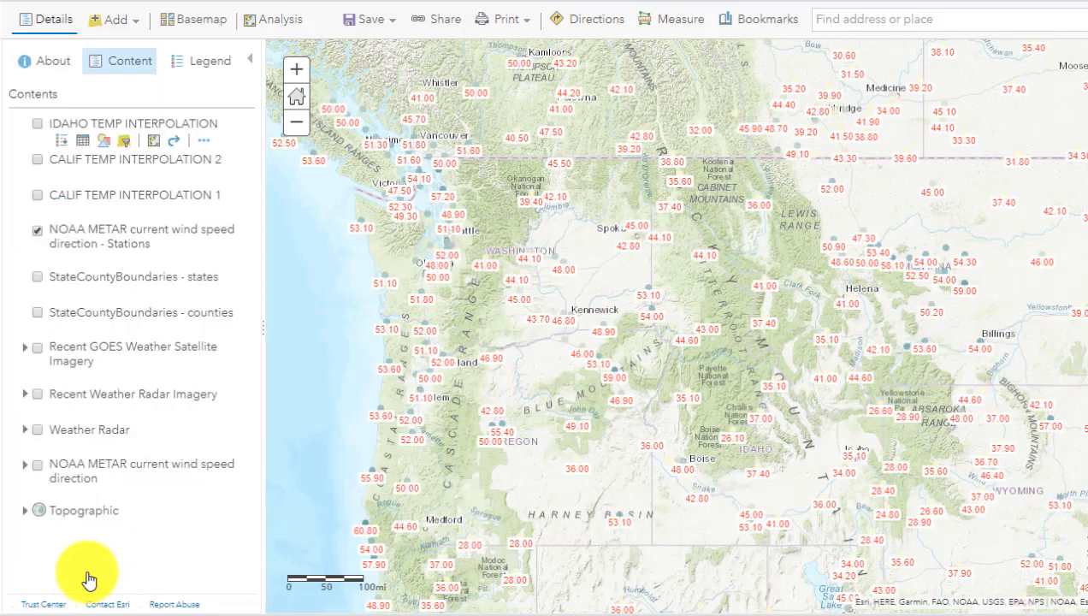
mouse_move(118, 519)
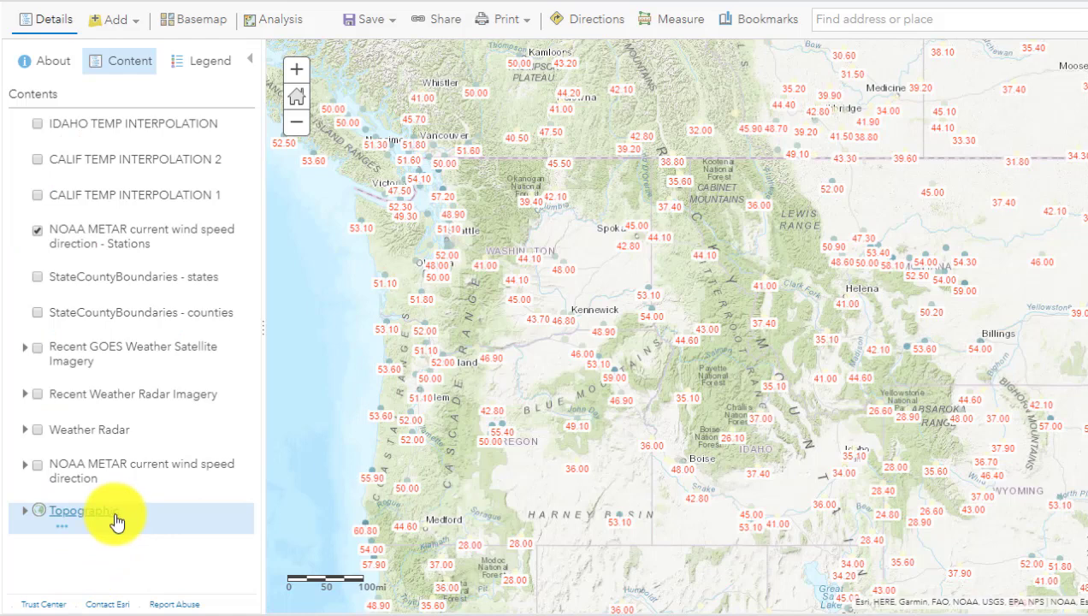
mouse_move(111, 267)
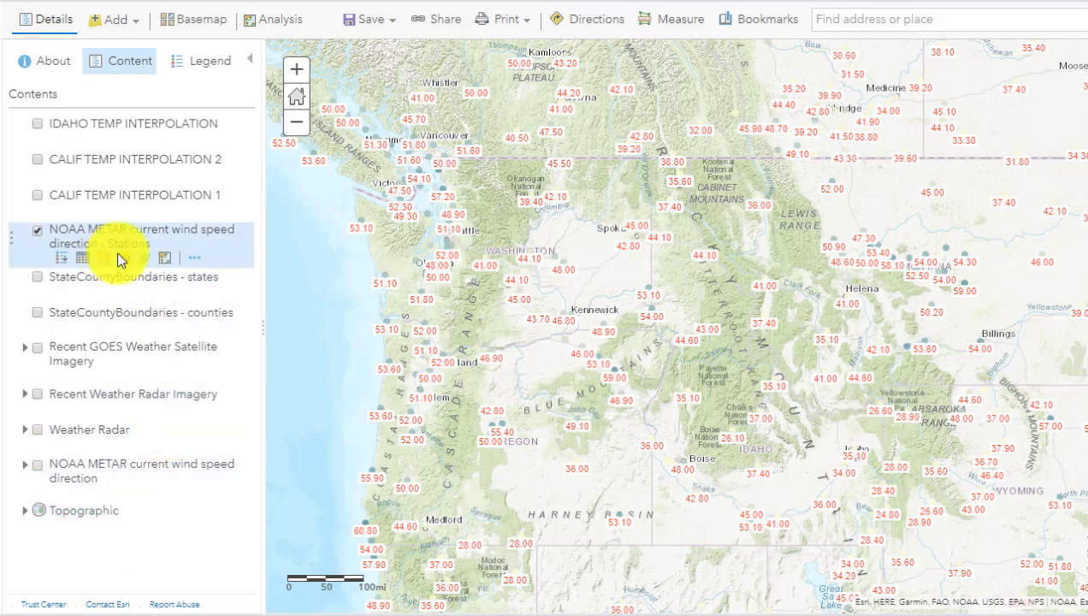
left_click(202, 68)
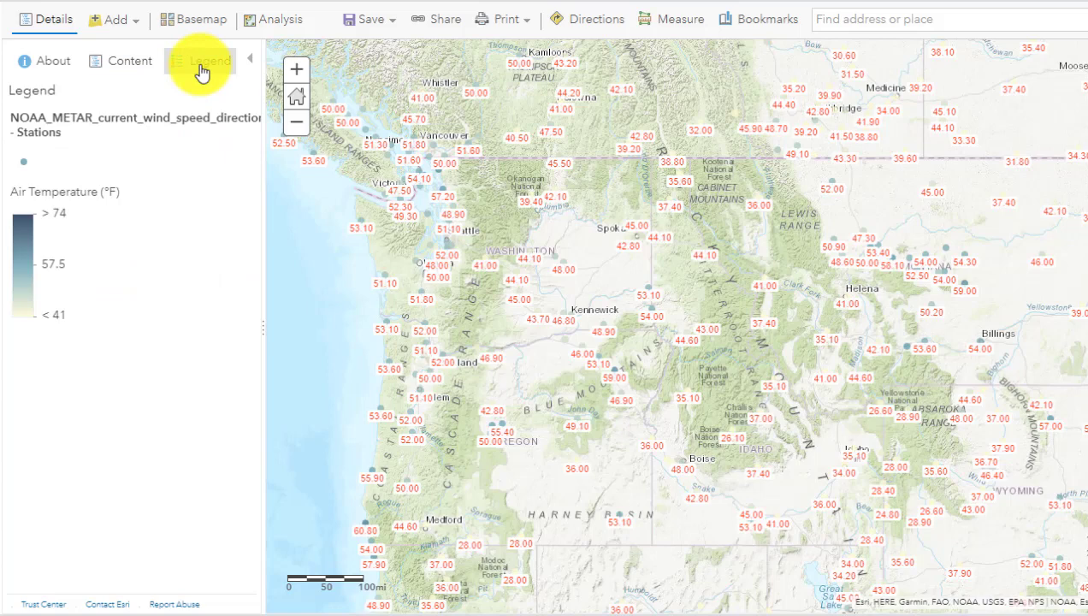
left_click(111, 65)
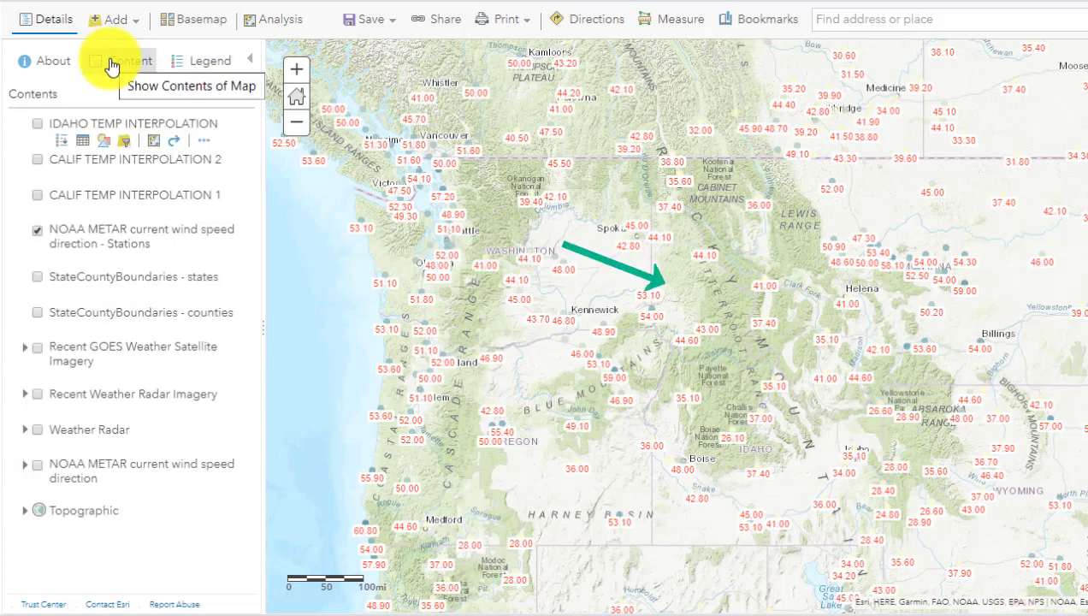
left_click(270, 26)
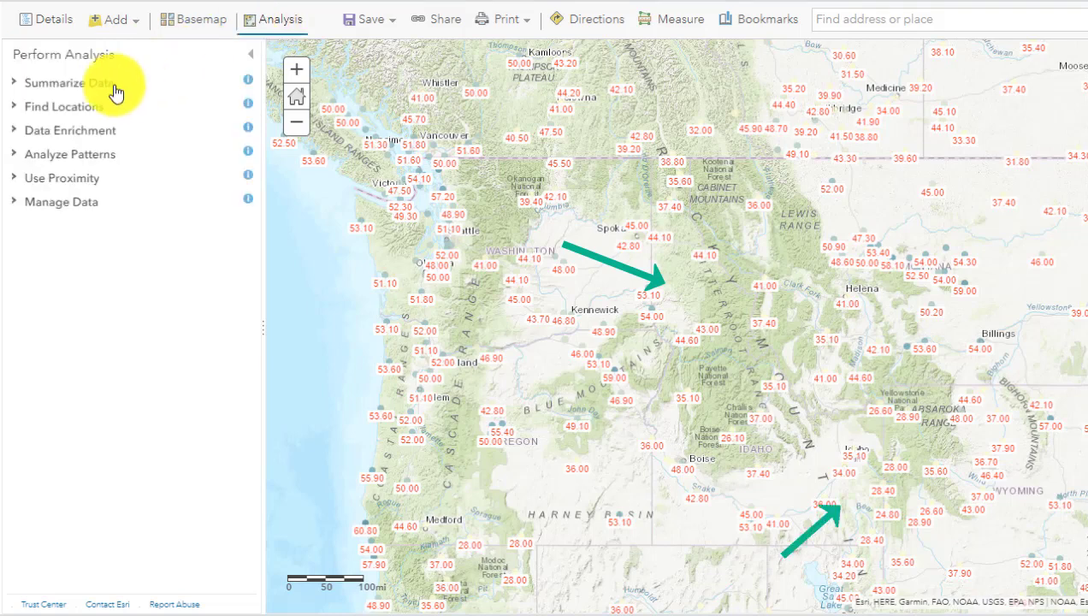
left_click(19, 163)
left_click(135, 349)
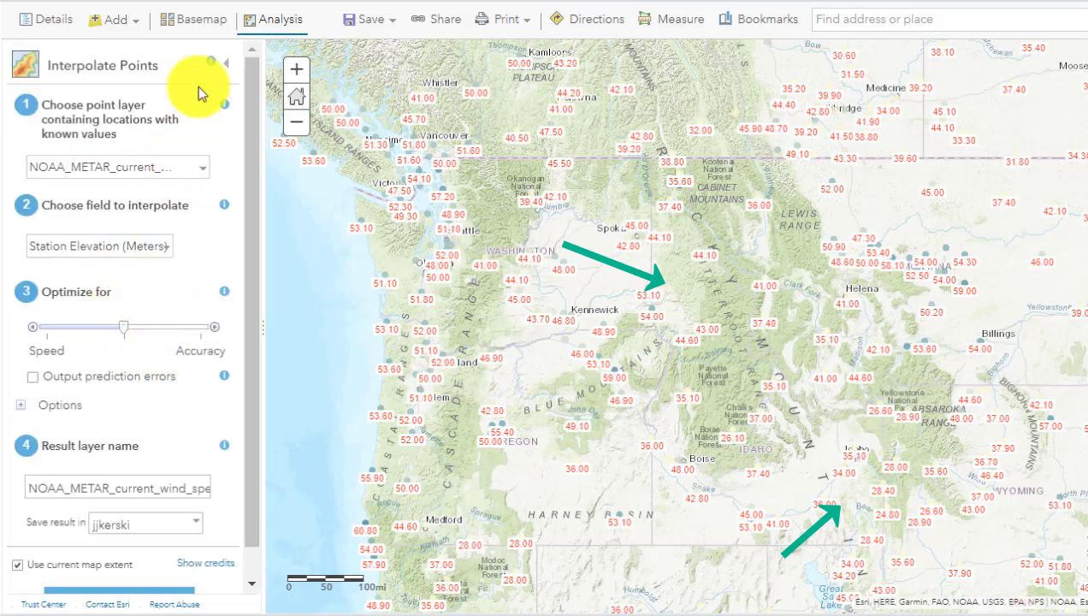
left_click(227, 65)
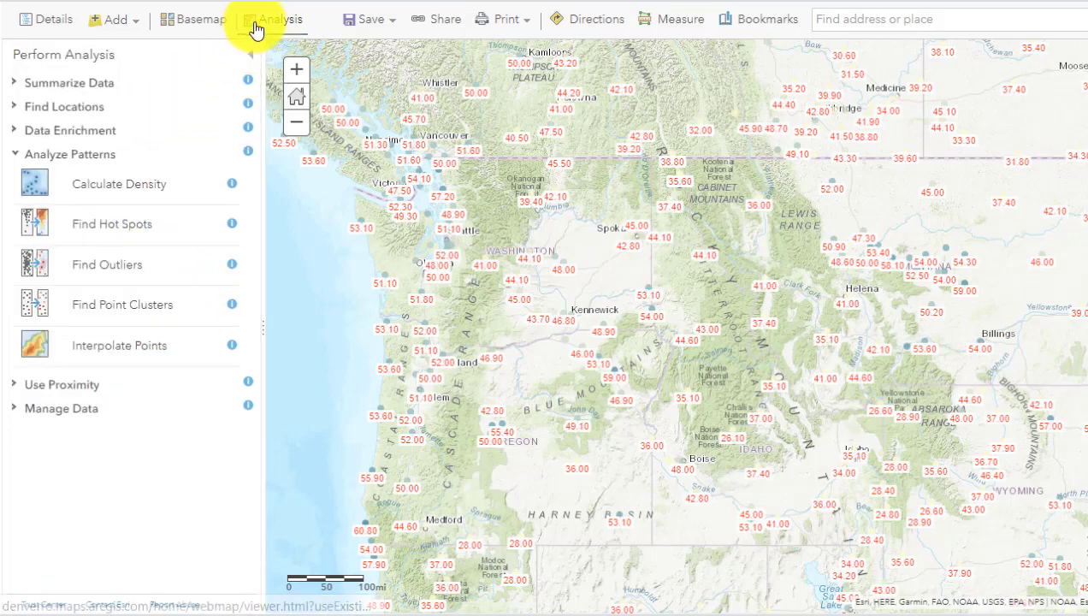
left_click(255, 29)
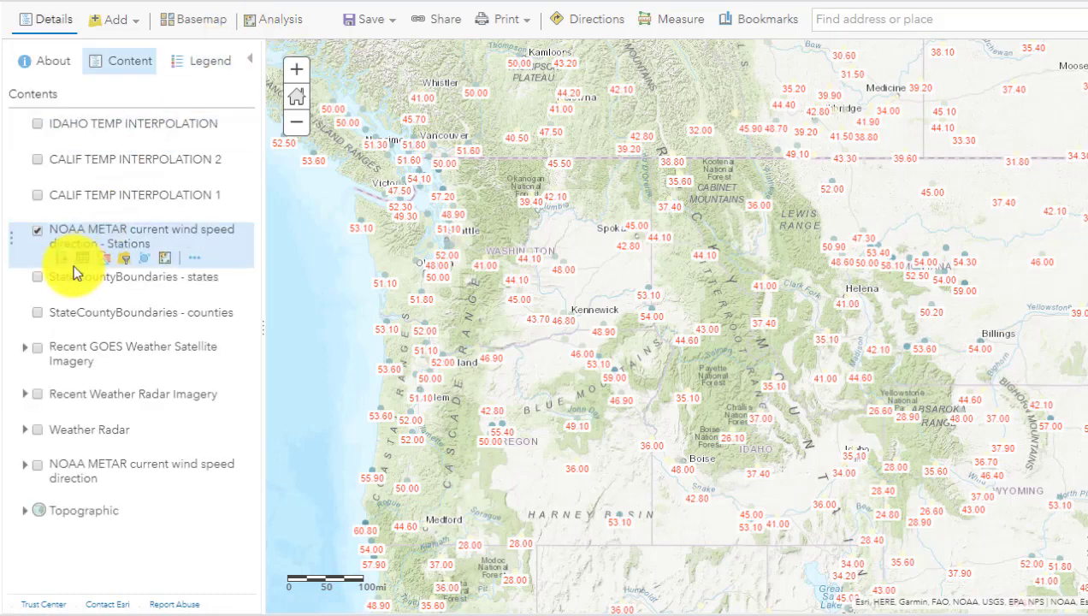
Step: Turn on the states boundary layer and filter it to STATE_NAME is Idaho using unique values
left_click(37, 278)
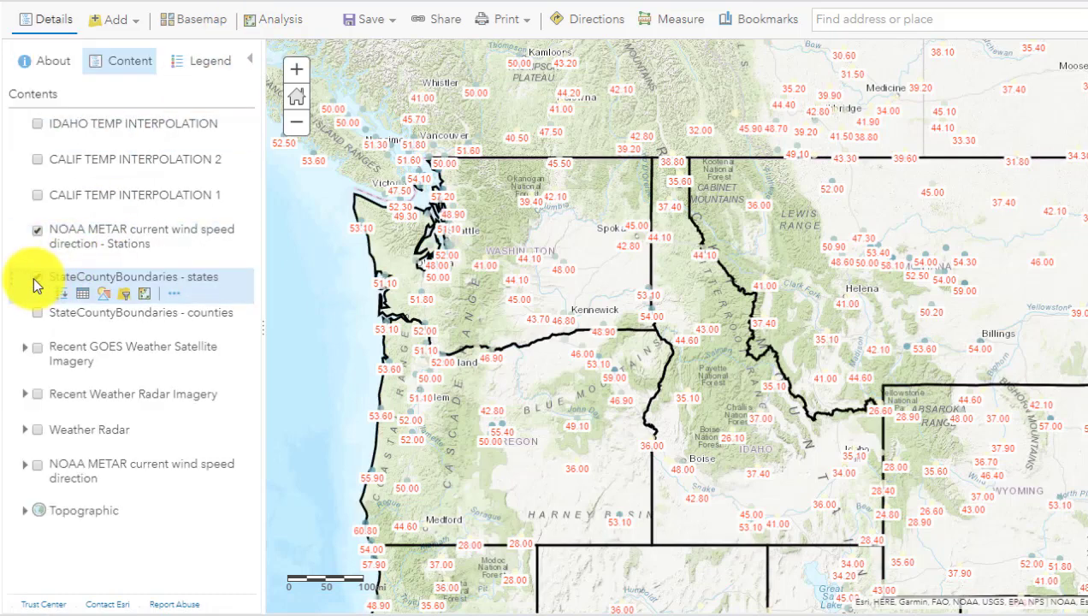
left_click(124, 300)
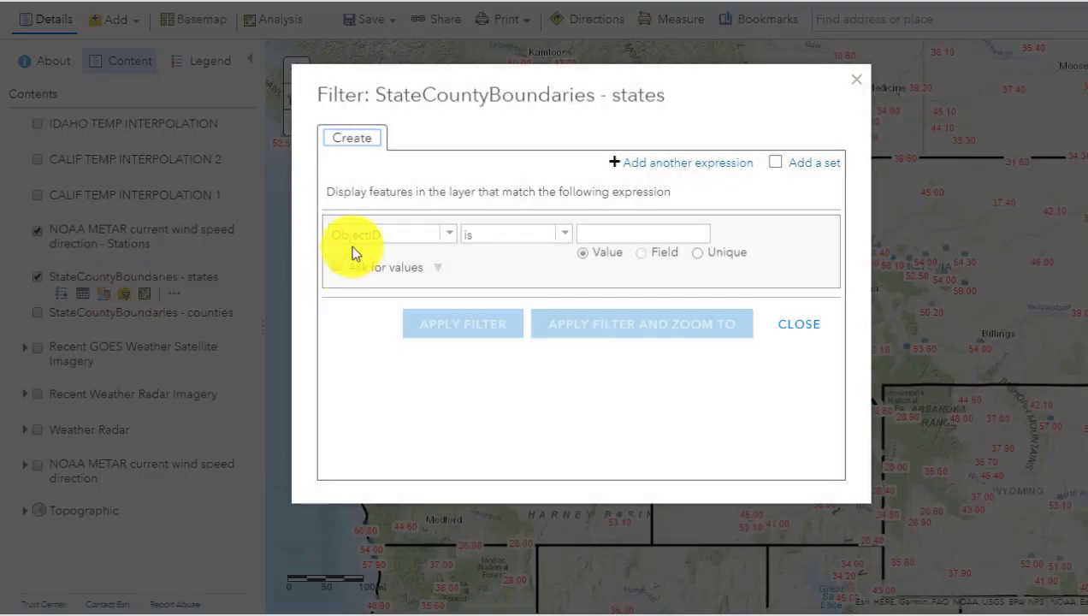
left_click(449, 244)
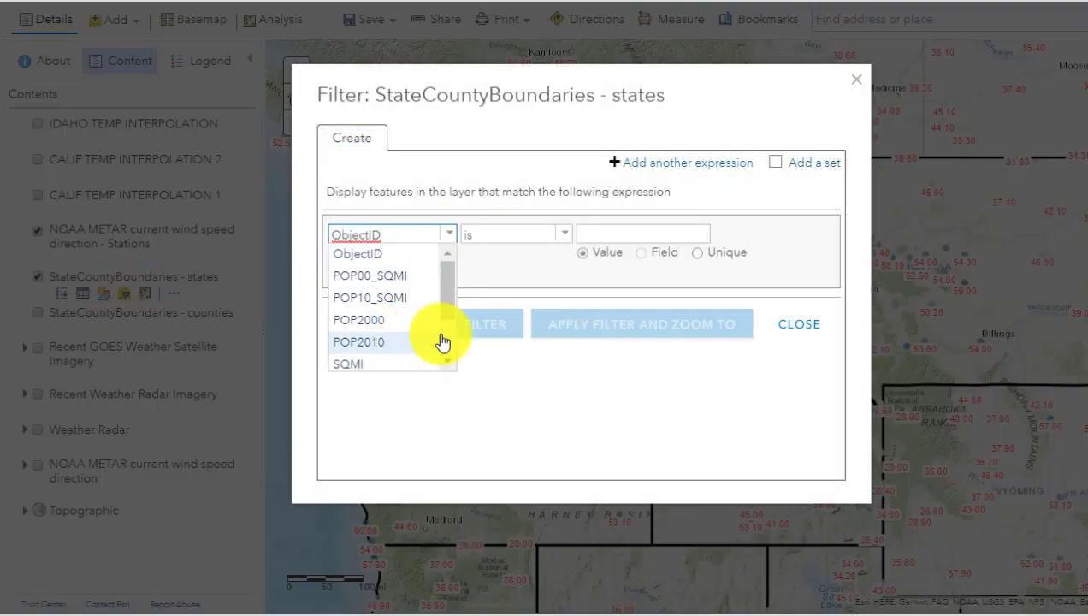
scroll(441, 342, "down", 2)
left_click(377, 360)
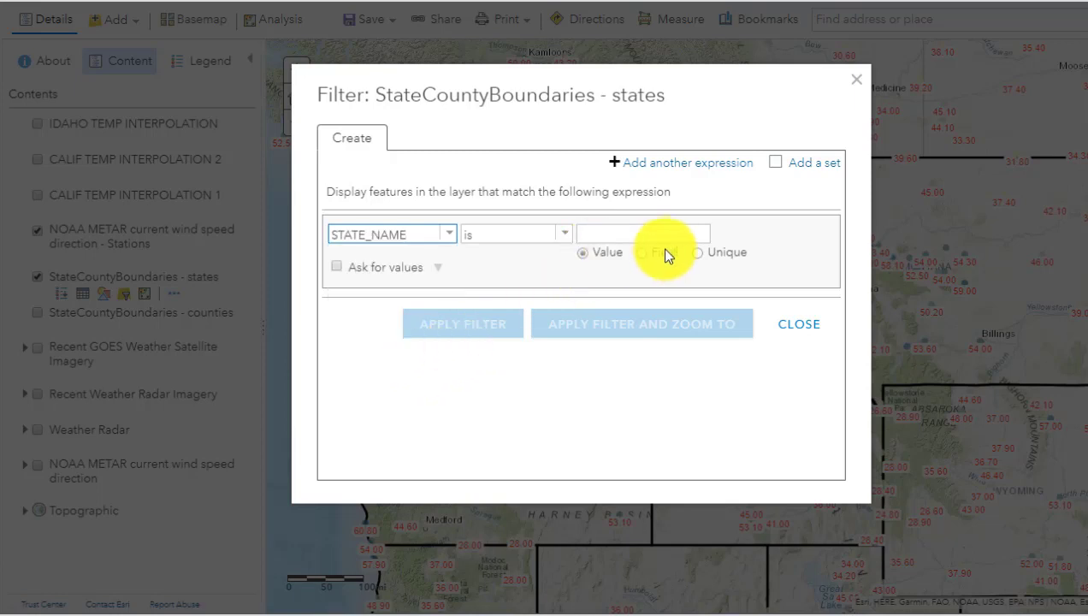
left_click(698, 253)
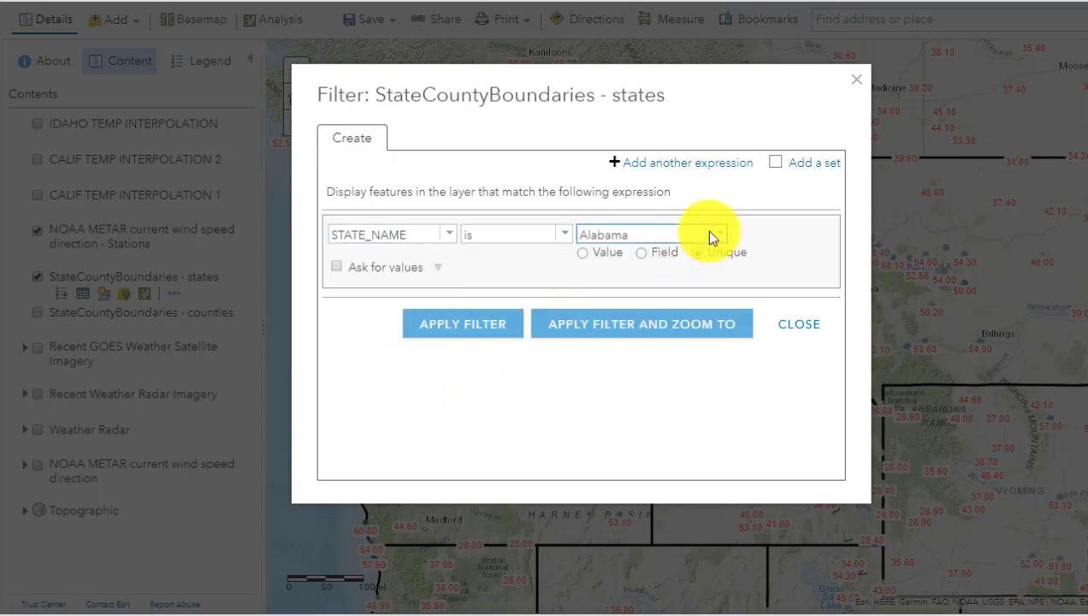
left_click(717, 243)
scroll(706, 304, "down", 5)
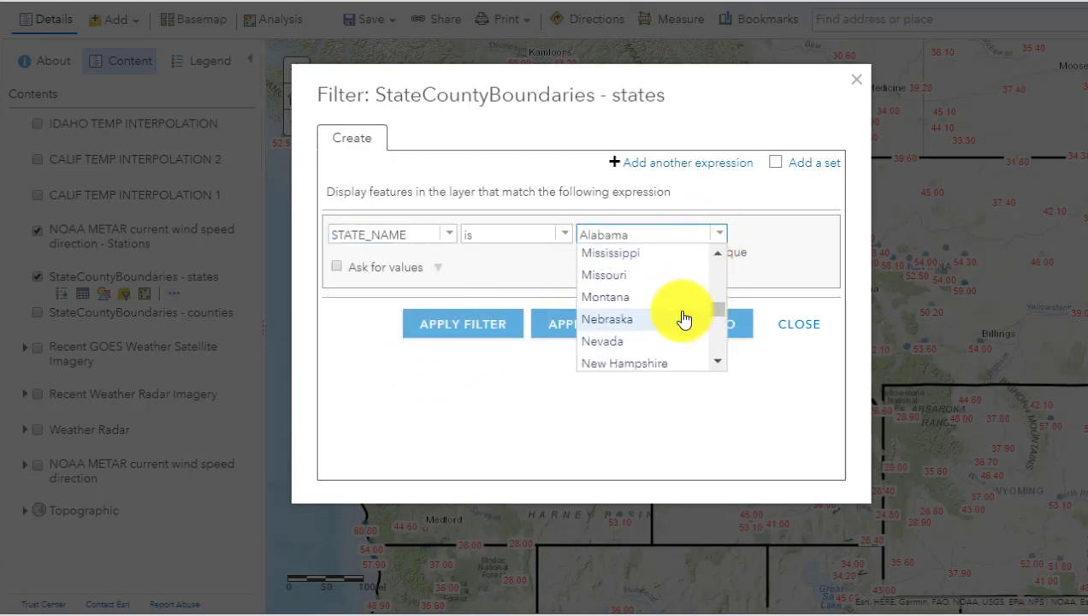
scroll(684, 319, "up", 1)
scroll(684, 319, "up", 3)
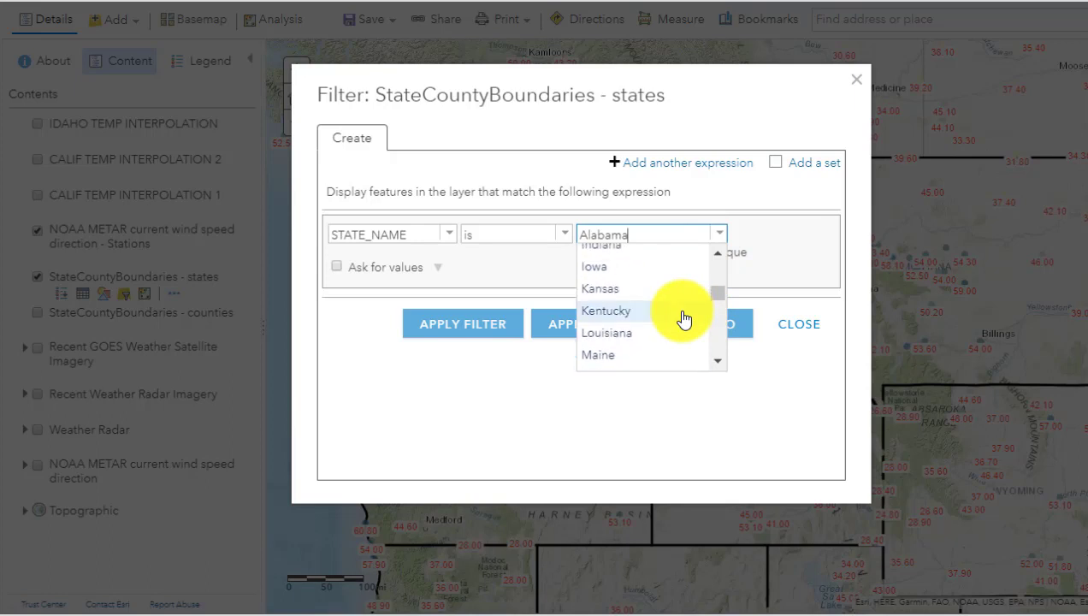
left_click(619, 306)
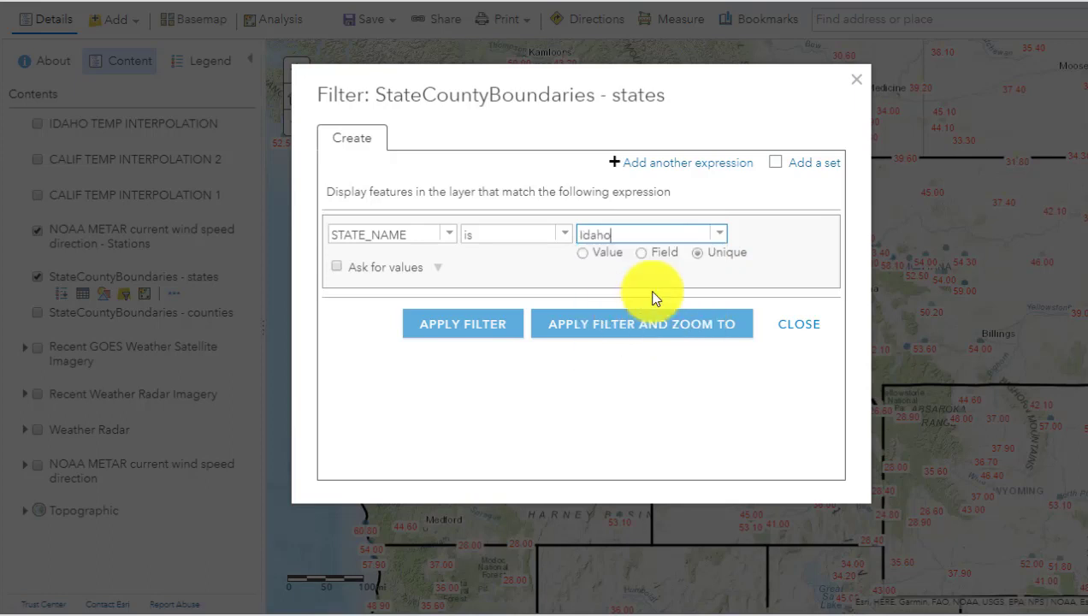
left_click(478, 325)
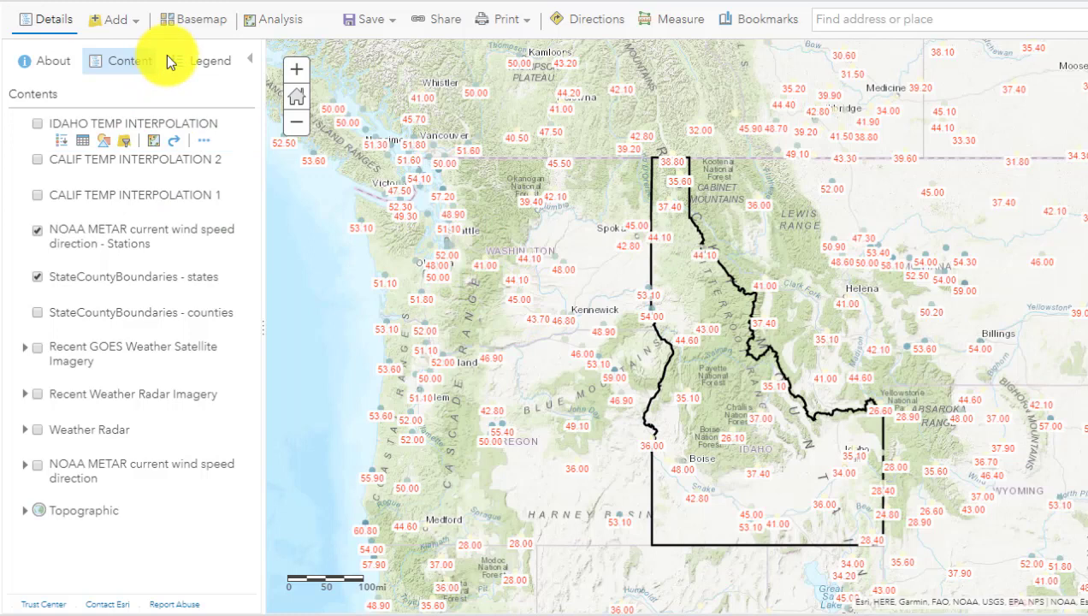
left_click(278, 20)
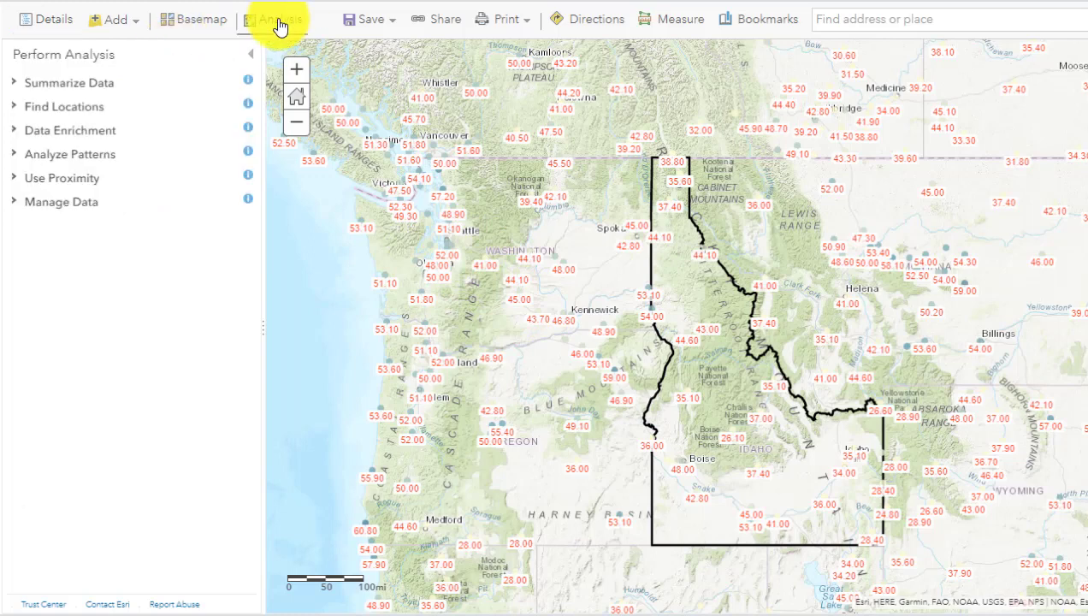
left_click(15, 155)
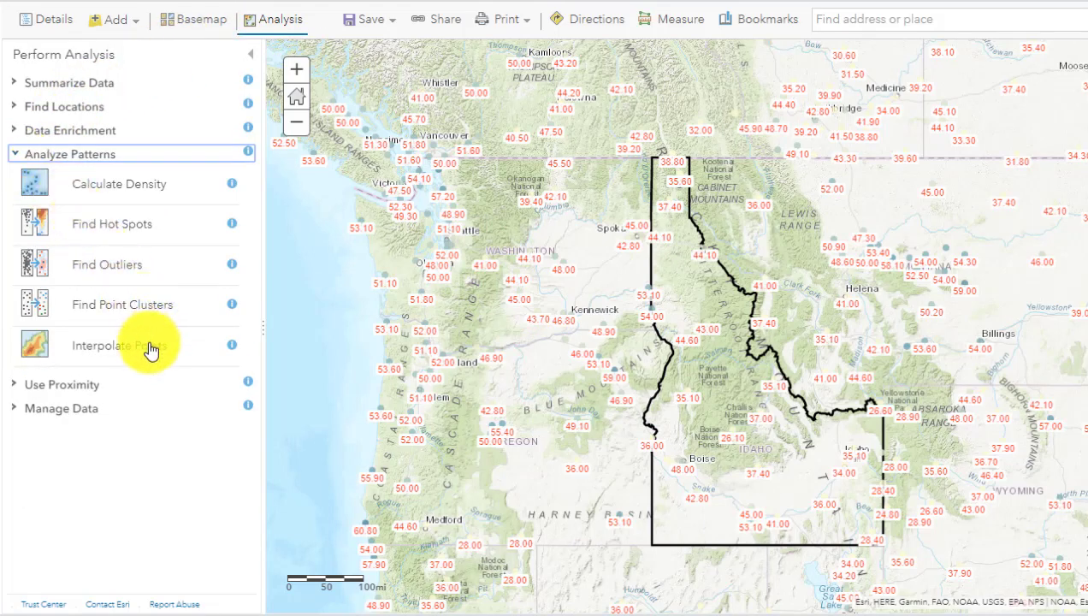
left_click(150, 350)
left_click(96, 171)
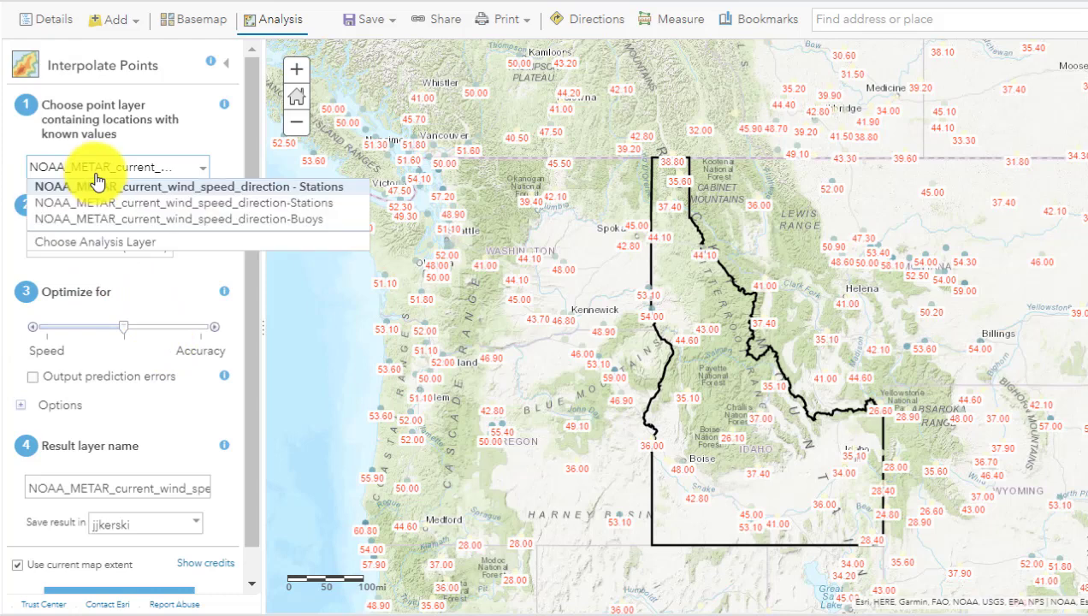
left_click(95, 185)
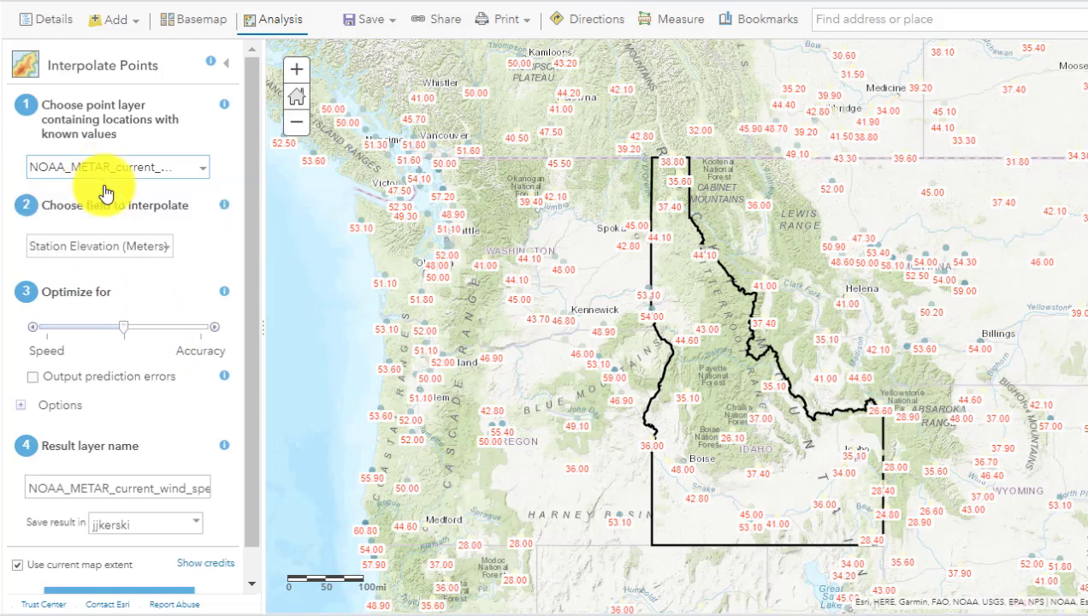
left_click(109, 258)
left_click(118, 284)
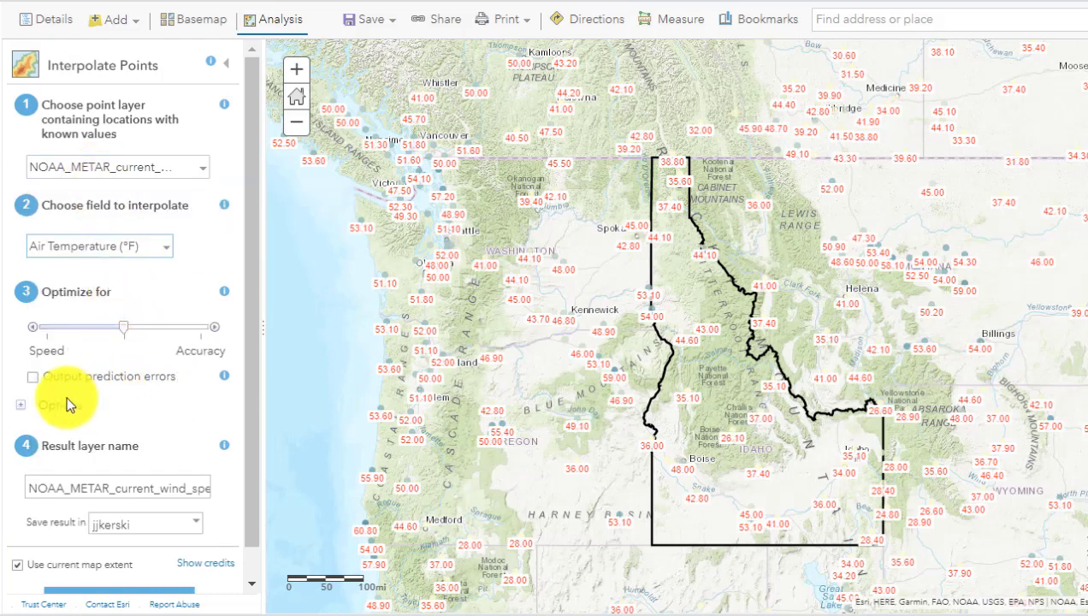
left_click(25, 406)
scroll(51, 409, "down", 3)
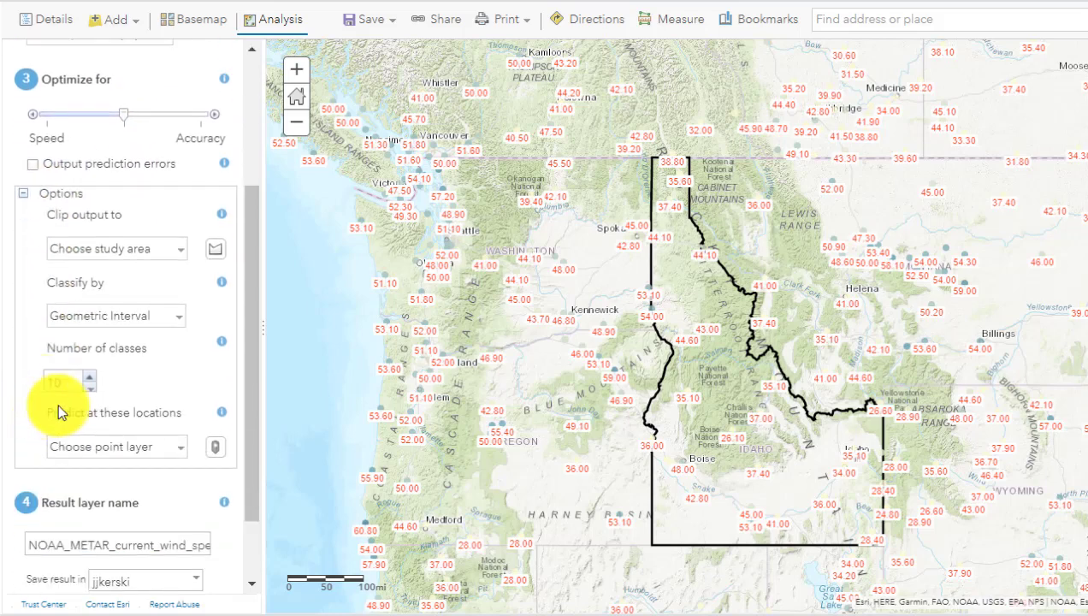
left_click(137, 258)
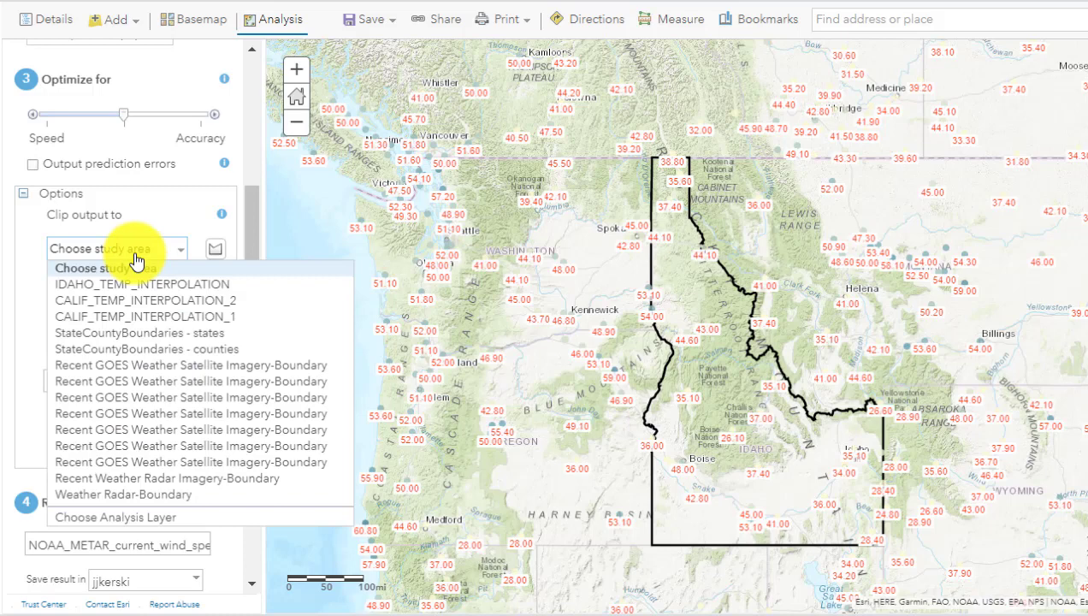
left_click(152, 335)
scroll(152, 339, "down", 1)
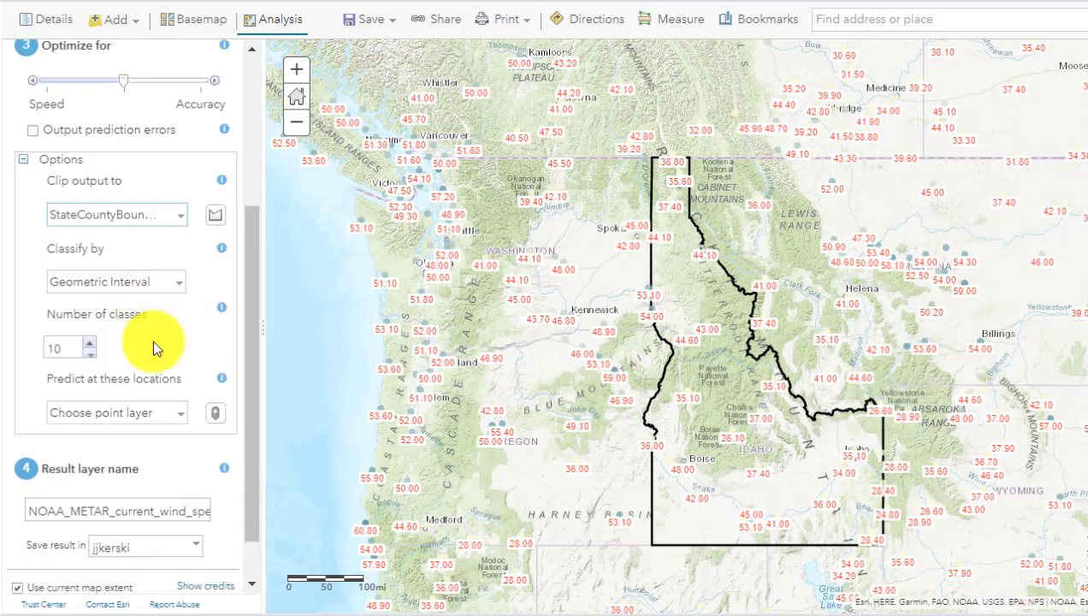
scroll(152, 339, "down", 2)
double_click(152, 454)
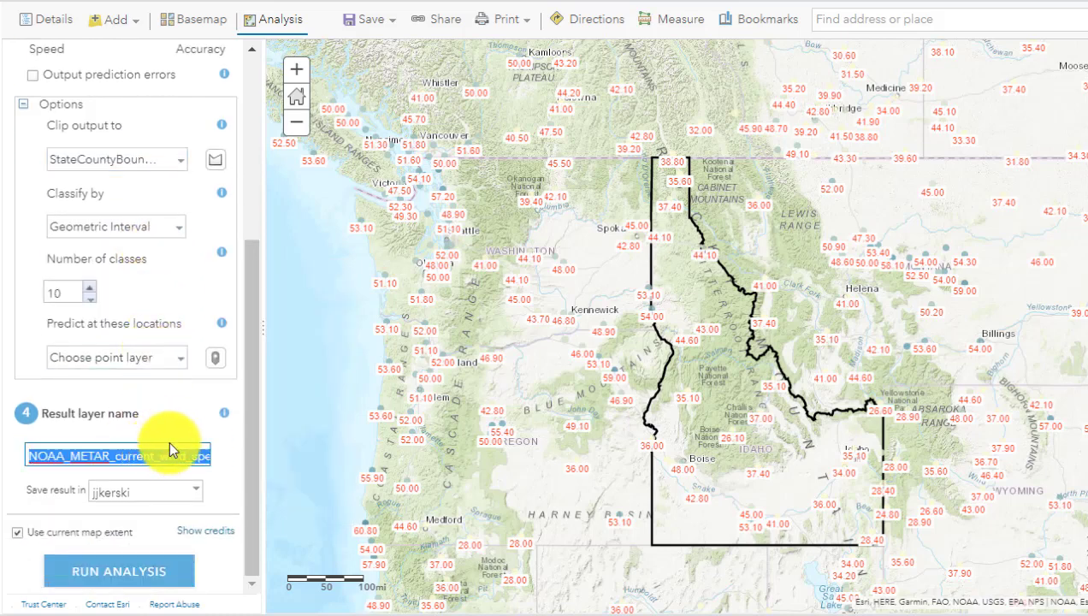
left_click(271, 27)
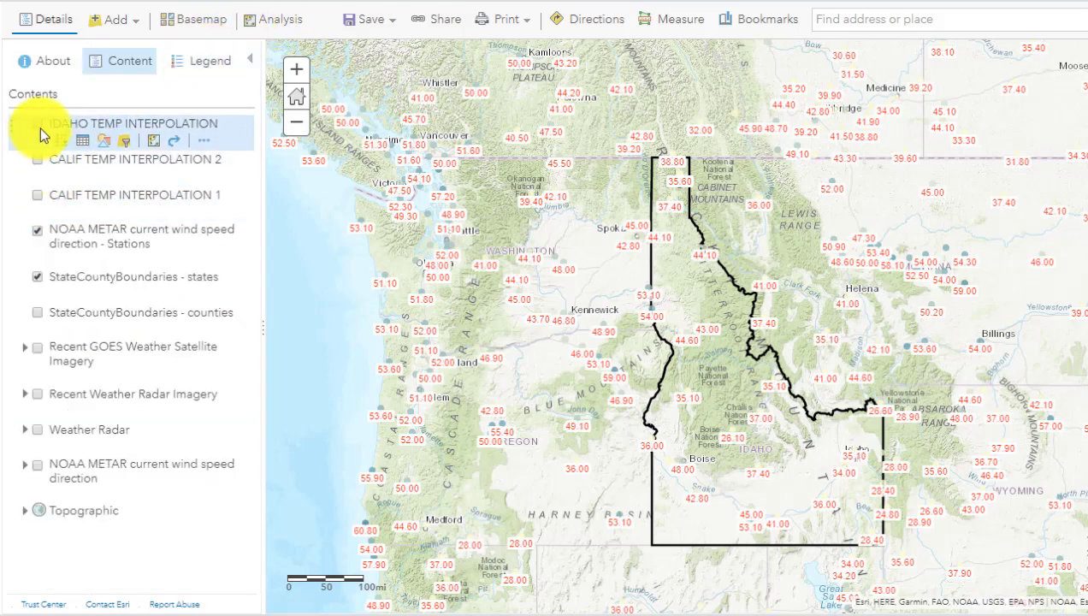
Step: Turn on the IDAHO_TEMP_INTERPOLATION layer, zoom in, and show the map legend
left_click(39, 122)
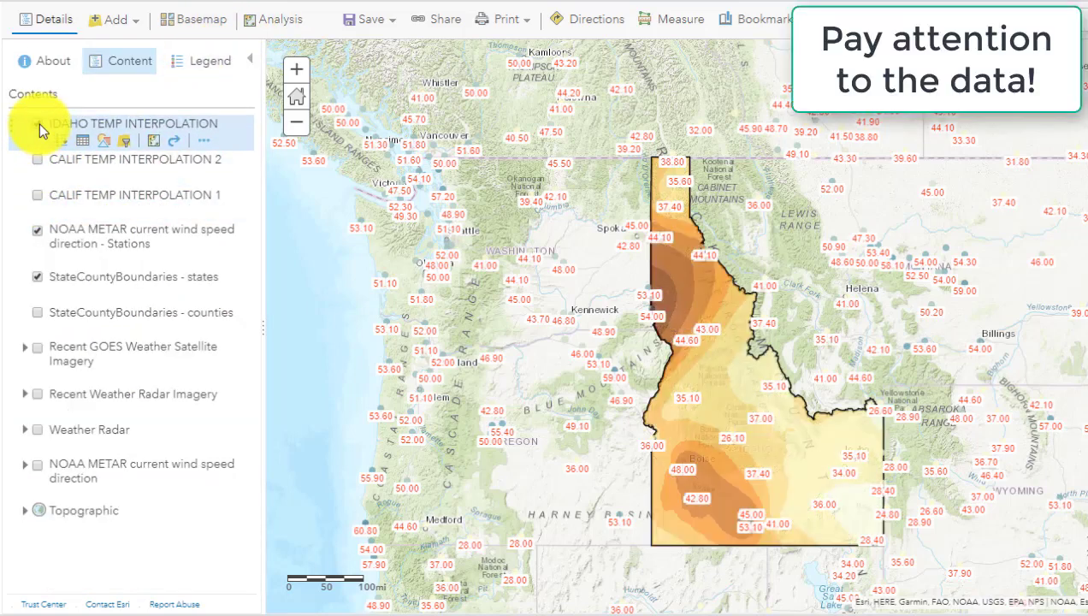
scroll(841, 495, "up", 1)
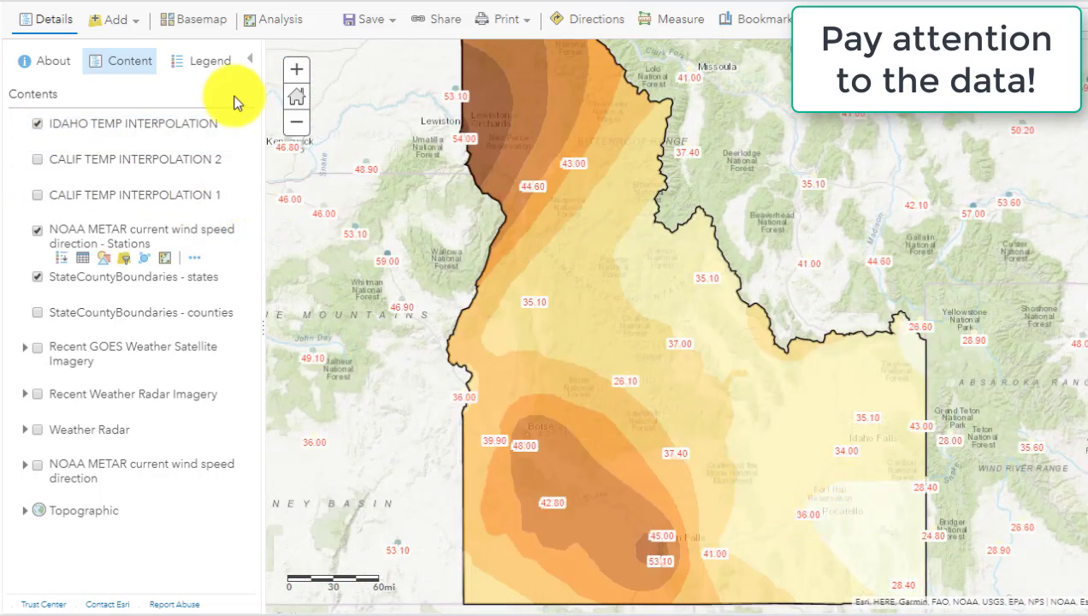
left_click(201, 59)
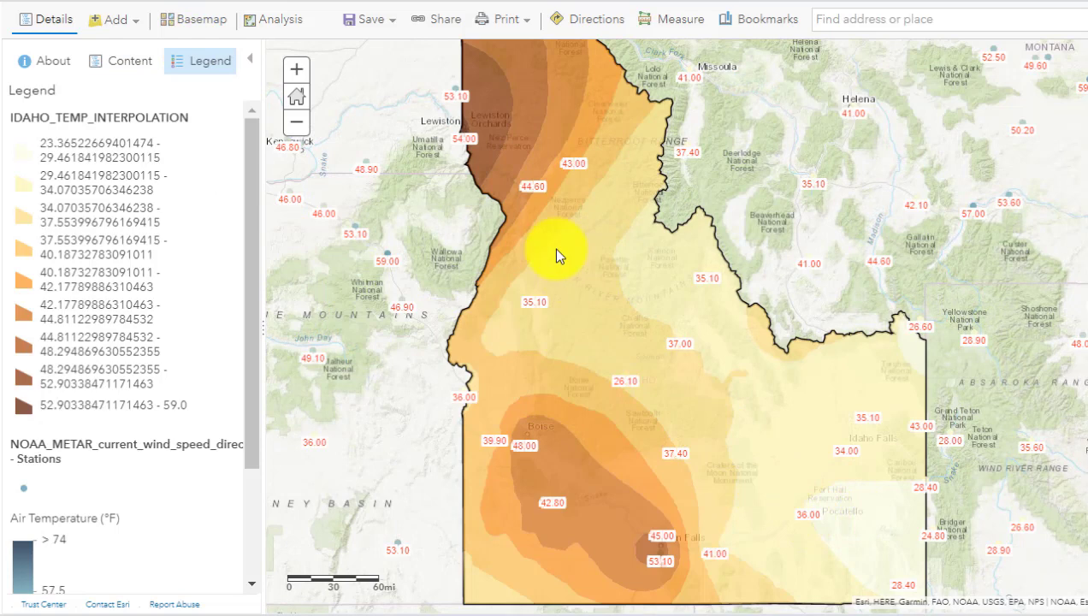
Step: Inspect Idaho temperature zones like 34.07–37.55 and 44.81–48.29, then close the pop-up and zoom out
left_click(565, 203)
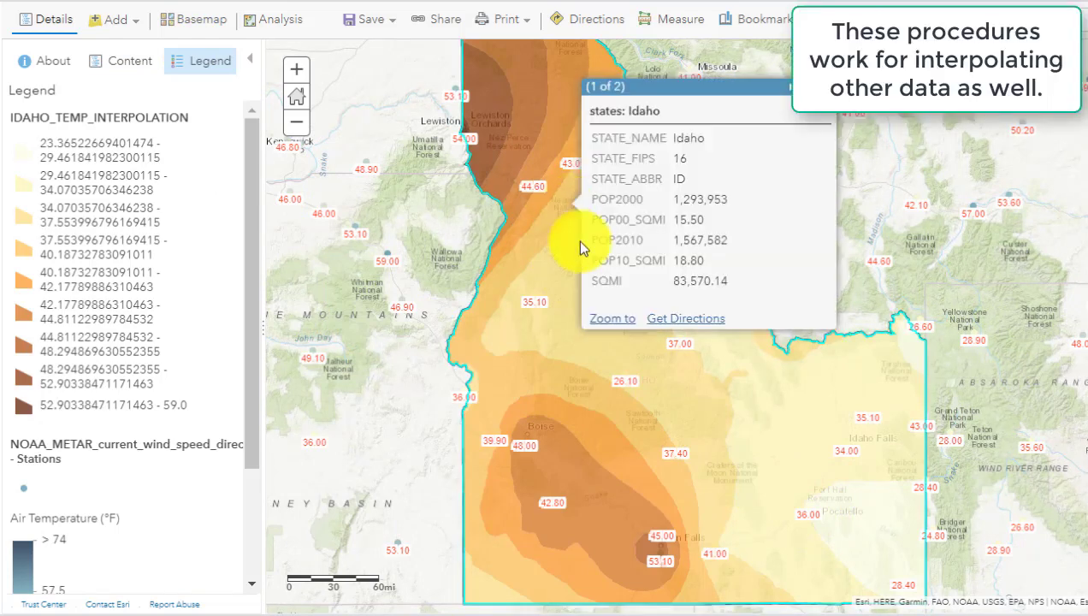
left_click(572, 292)
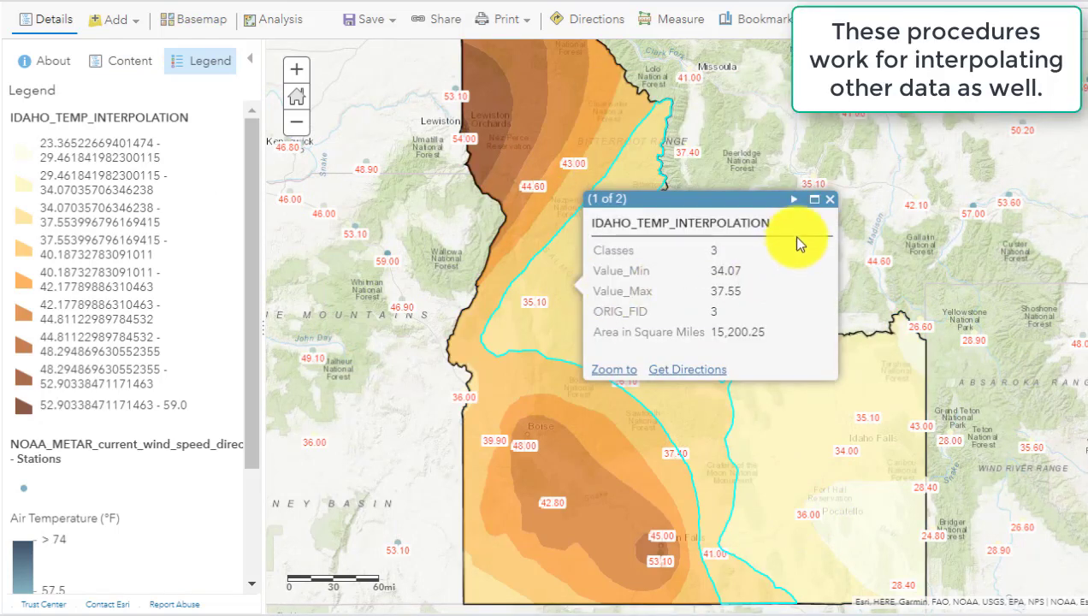
left_click(815, 418)
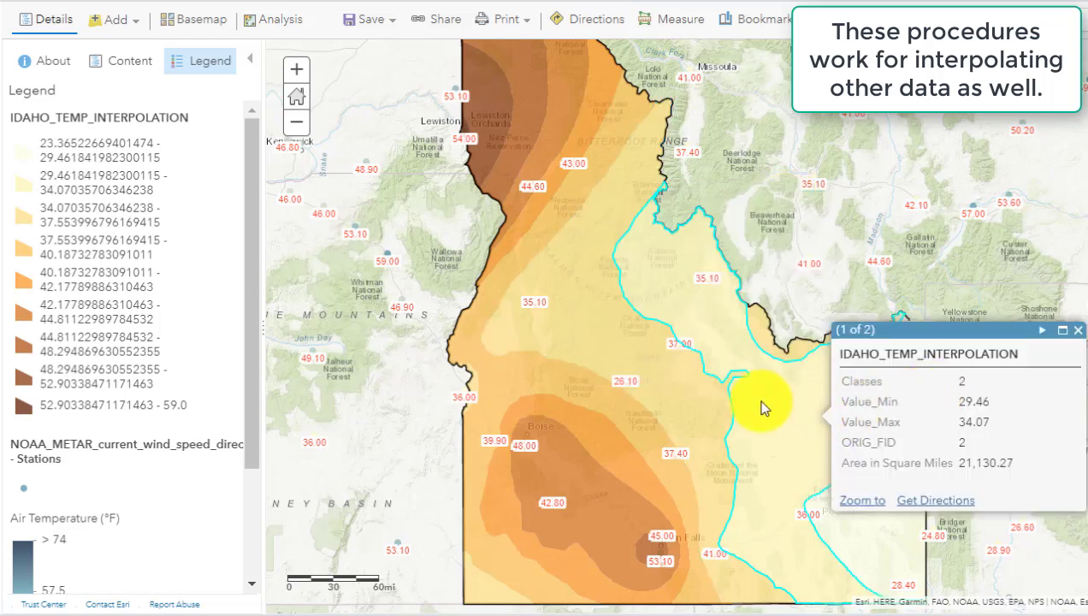
left_click(688, 431)
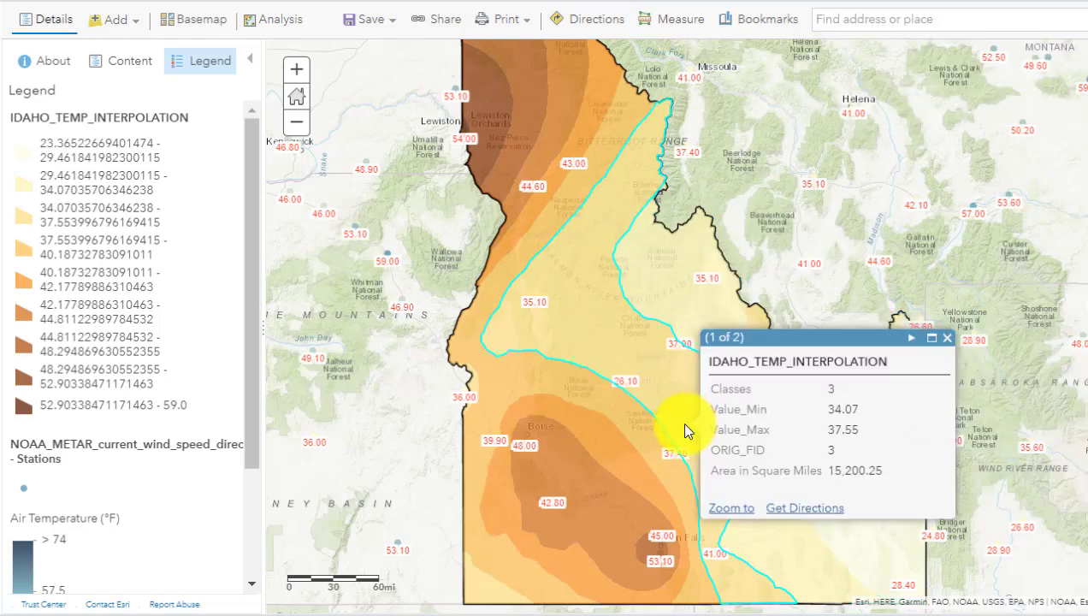
left_click(650, 548)
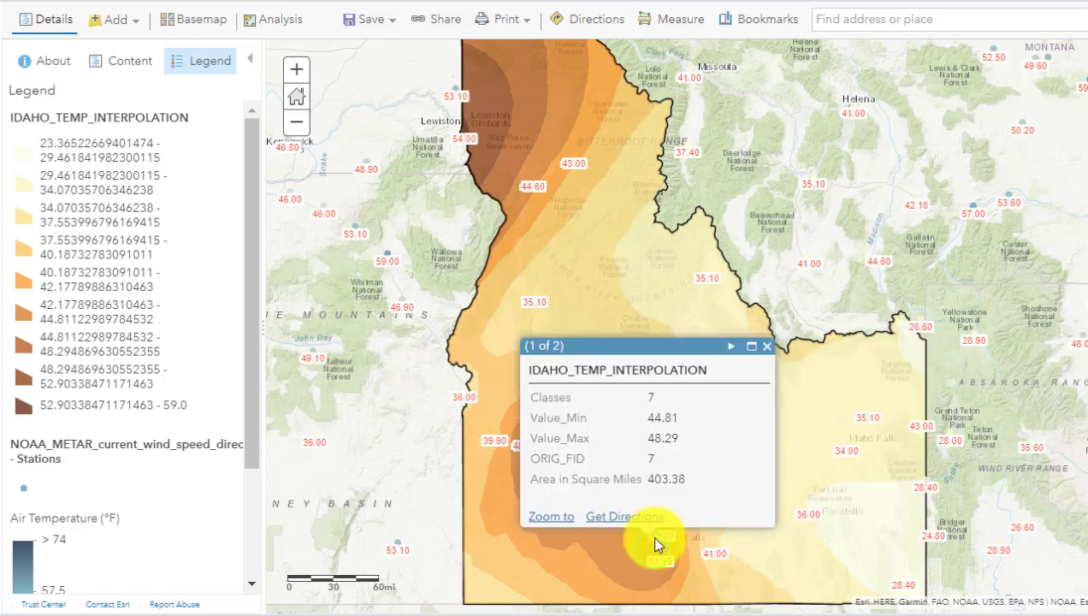
left_click(767, 347)
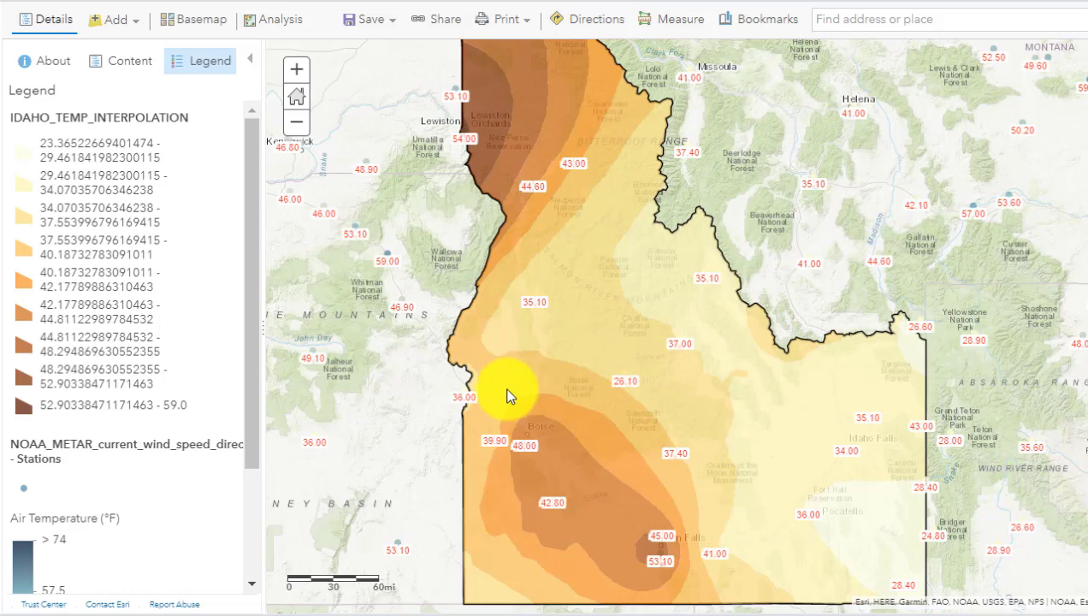
scroll(473, 390, "down", 1)
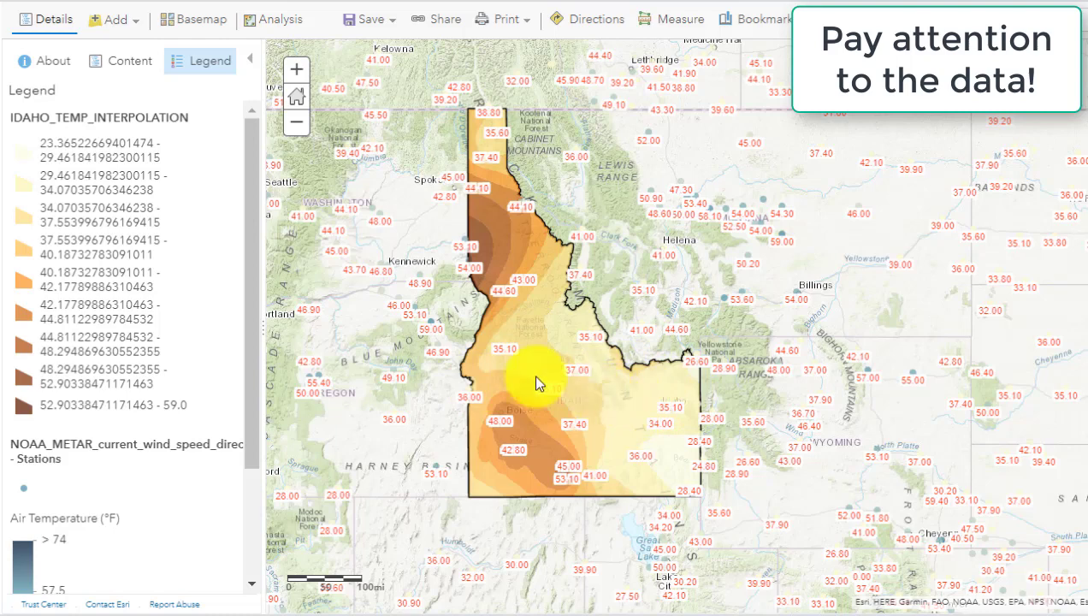
Step: Turn on CALIF TEMP INTERPOLATION 2 in the layer list and pan to California
left_click(121, 69)
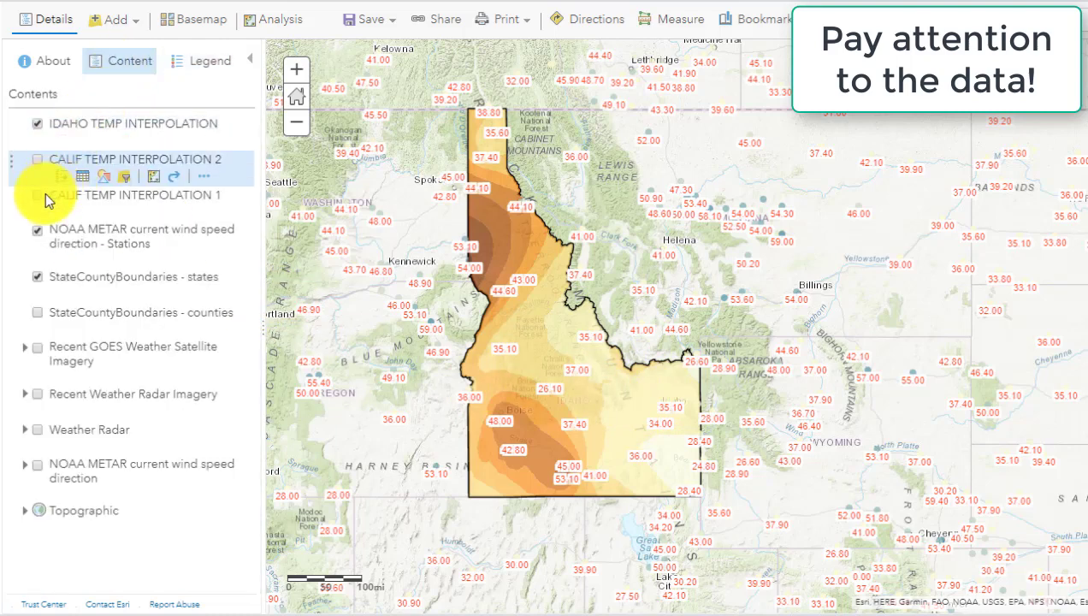
left_click(38, 160)
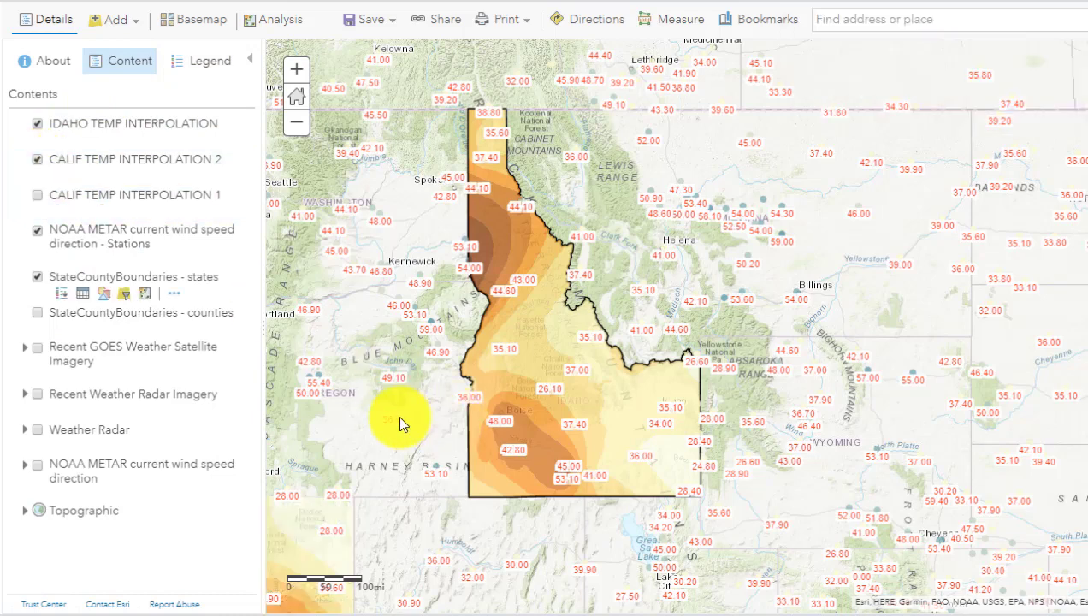
left_click_drag(359, 342, 697, 109)
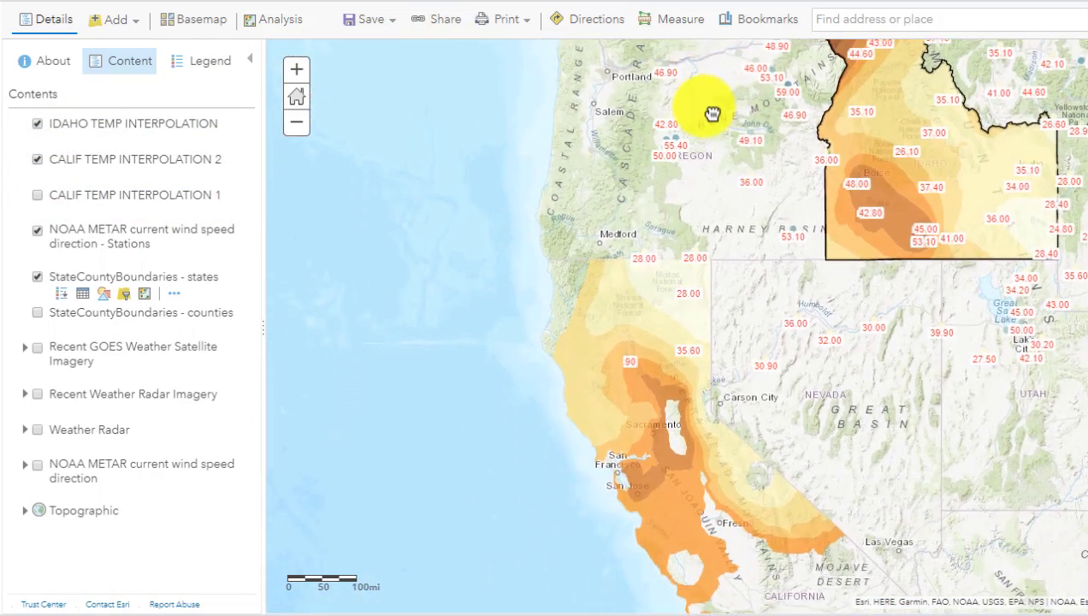
left_click_drag(734, 362, 670, 211)
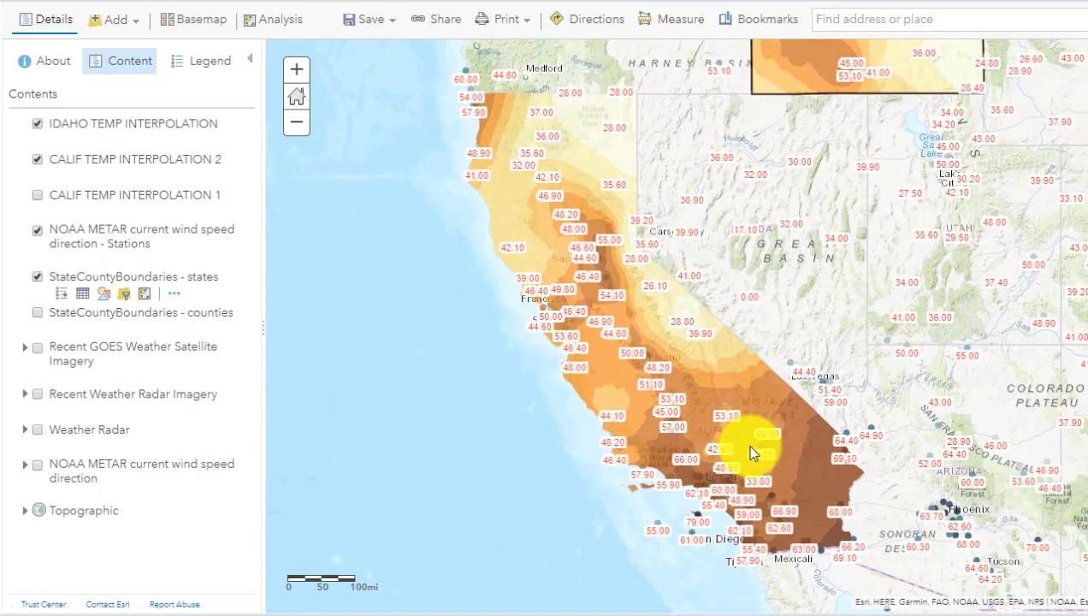
scroll(742, 442, "up", 1)
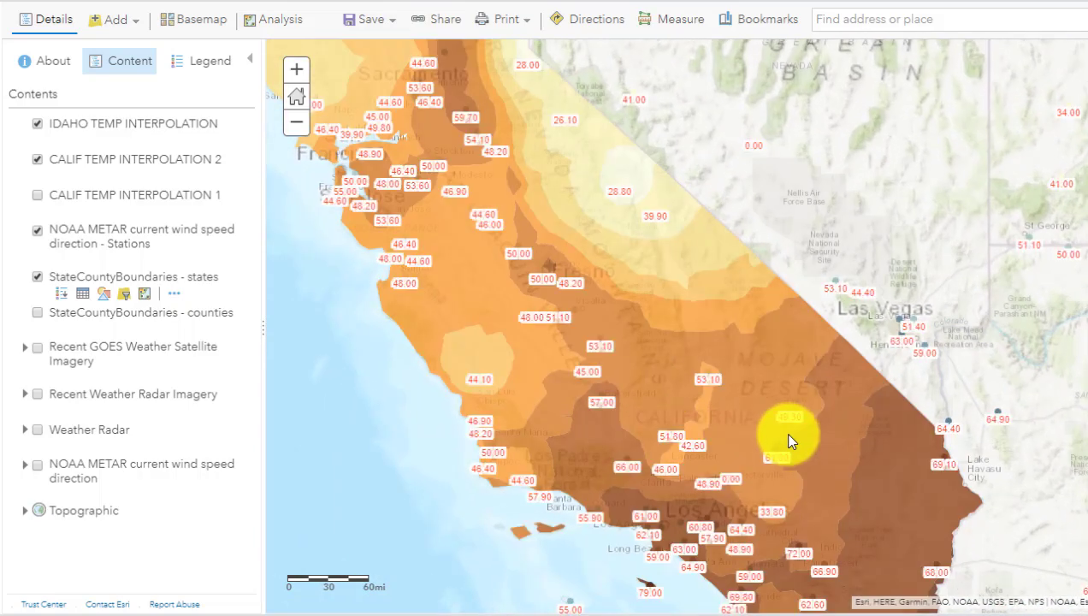
Step: Check a southern California temperature zone's pop-up, then move north through California
left_click(872, 482)
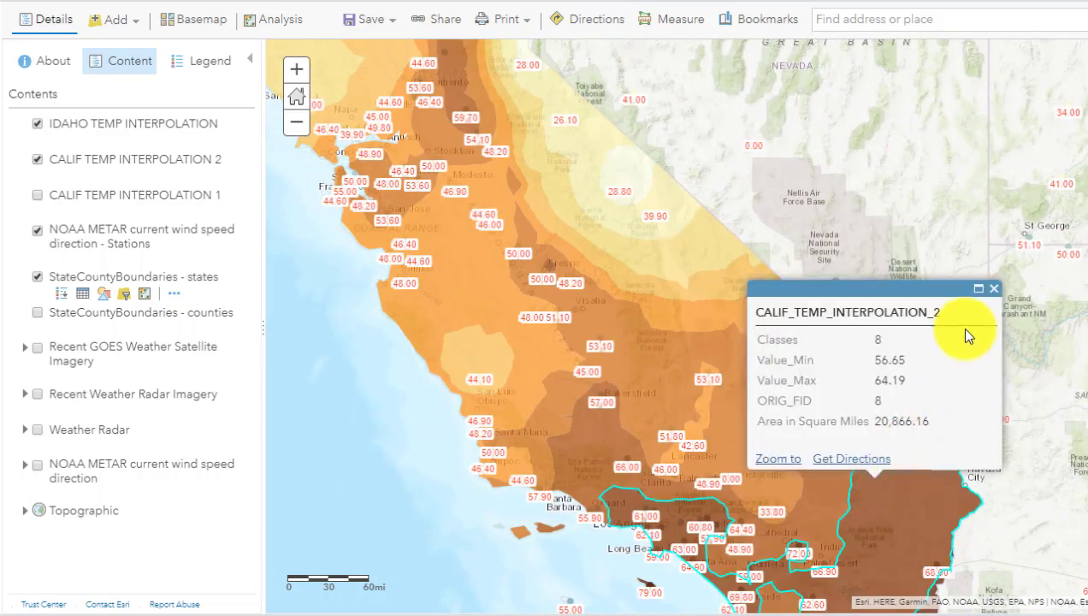
left_click(996, 292)
left_click_drag(992, 469, 1011, 367)
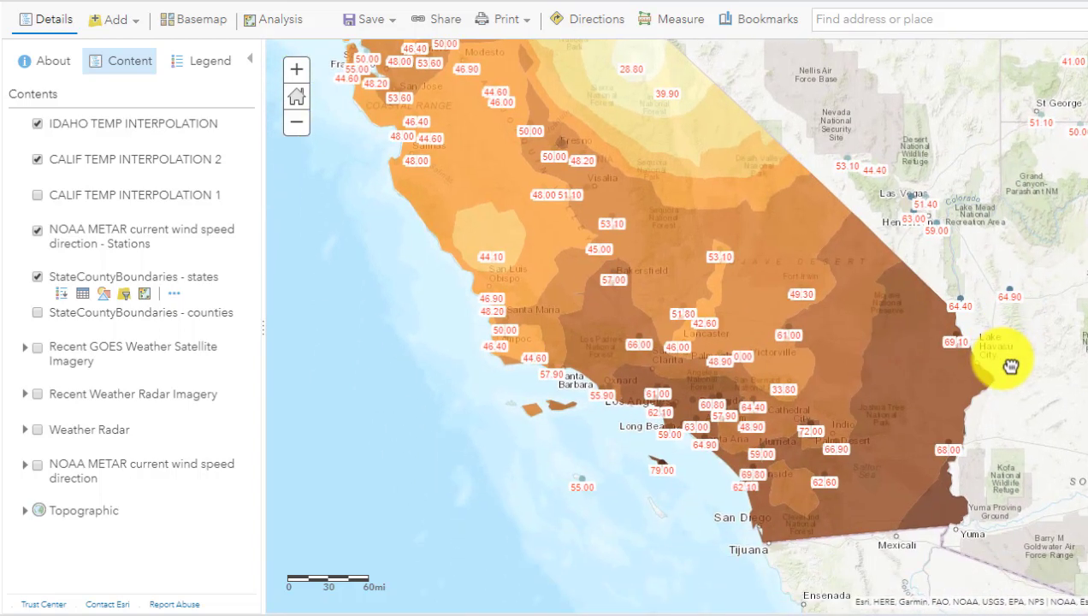
left_click_drag(487, 340, 597, 549)
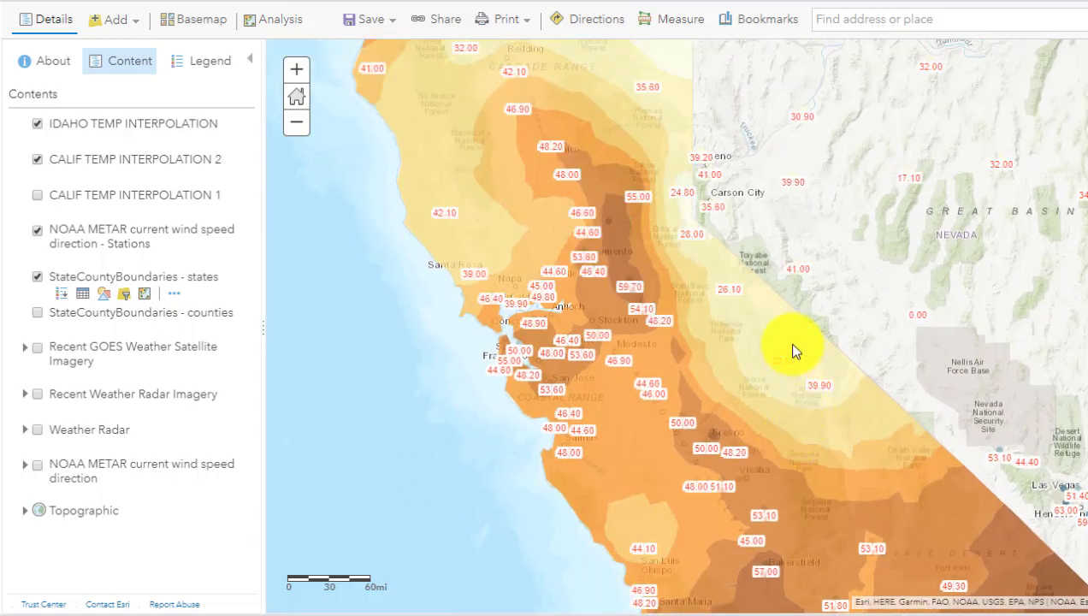
scroll(793, 348, "up", 1)
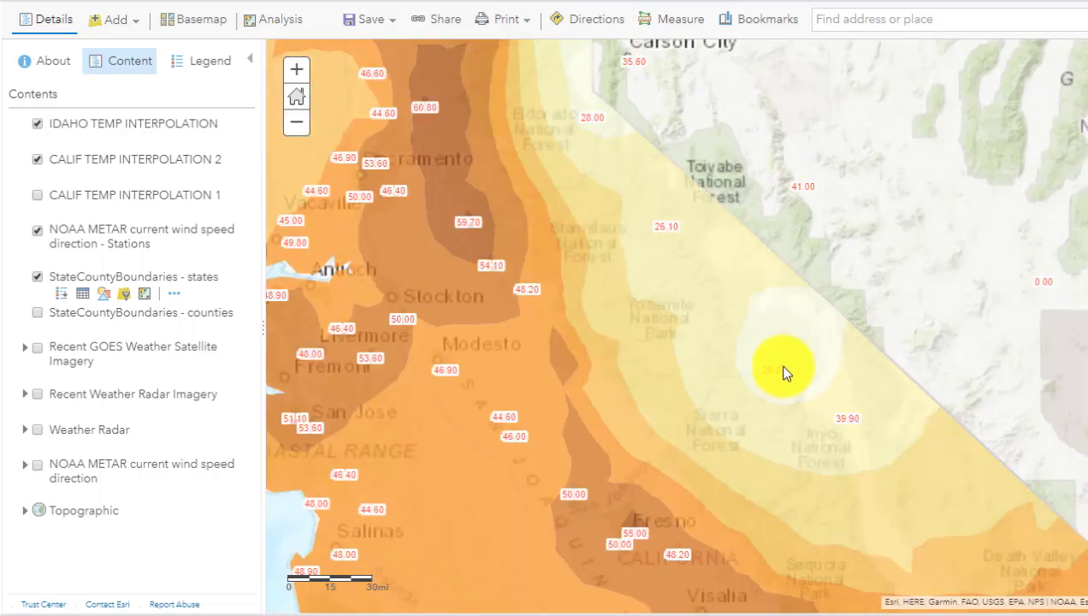
Step: Pan through northern California and Oregon back to southern Idaho's temperature surface
left_click_drag(494, 432, 697, 521)
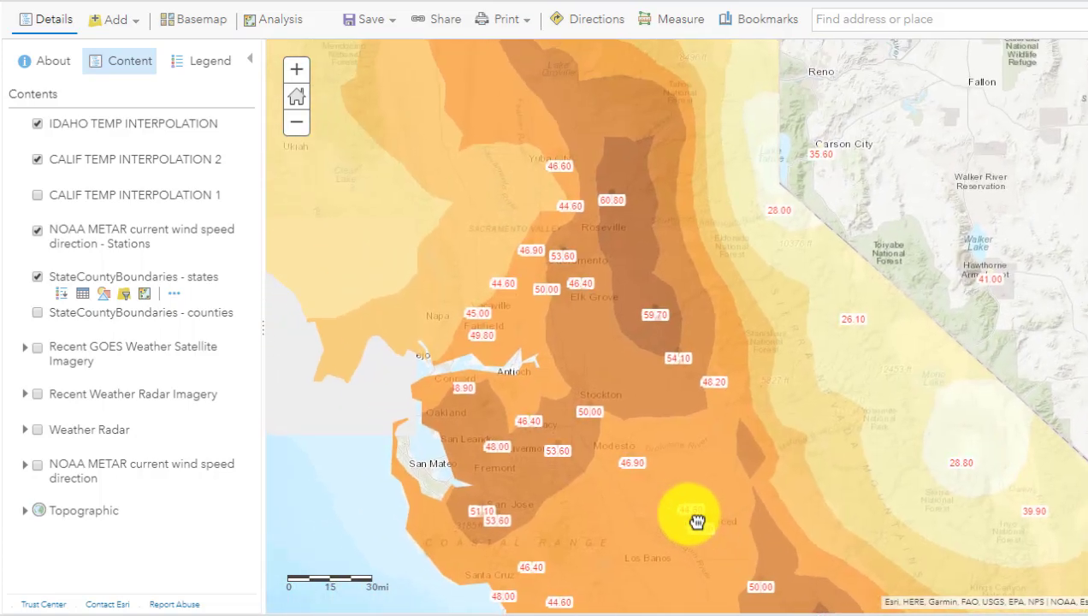
left_click_drag(588, 313, 728, 498)
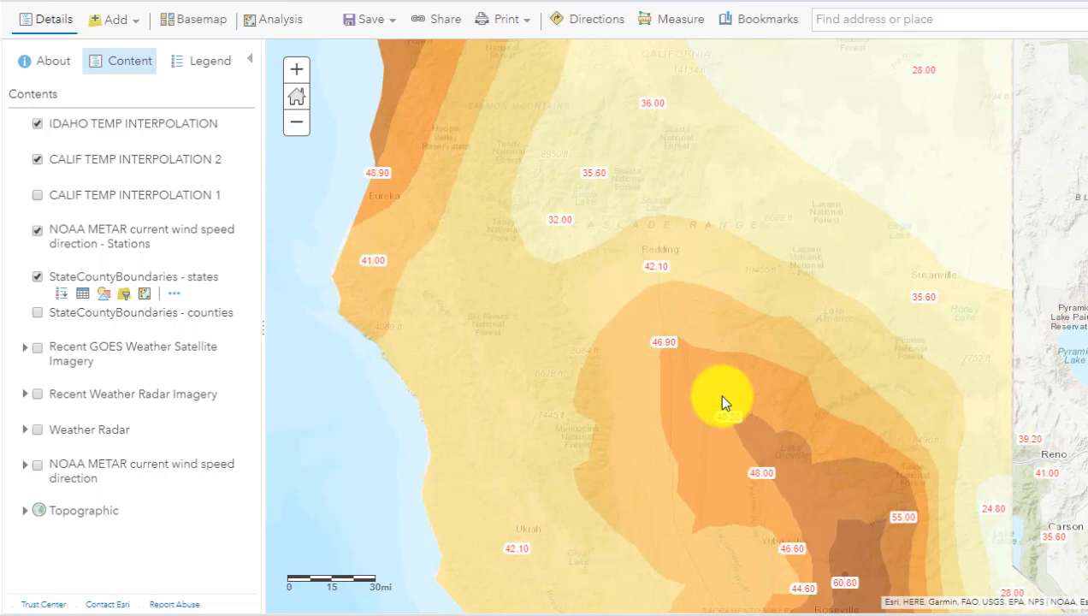
left_click_drag(724, 401, 678, 511)
left_click_drag(992, 269, 657, 477)
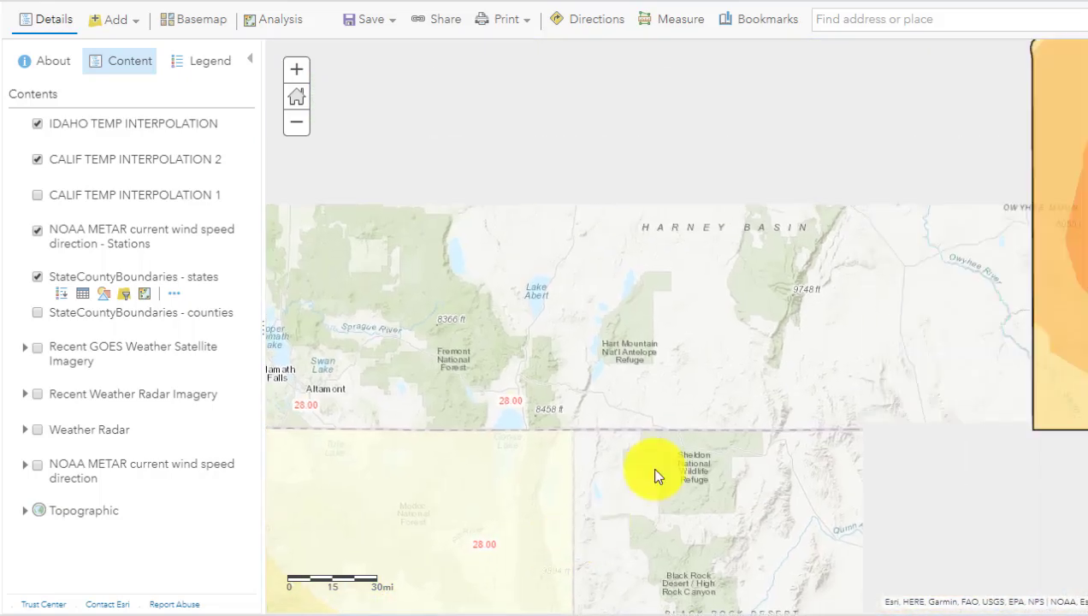
left_click_drag(799, 359, 527, 350)
left_click_drag(841, 341, 785, 370)
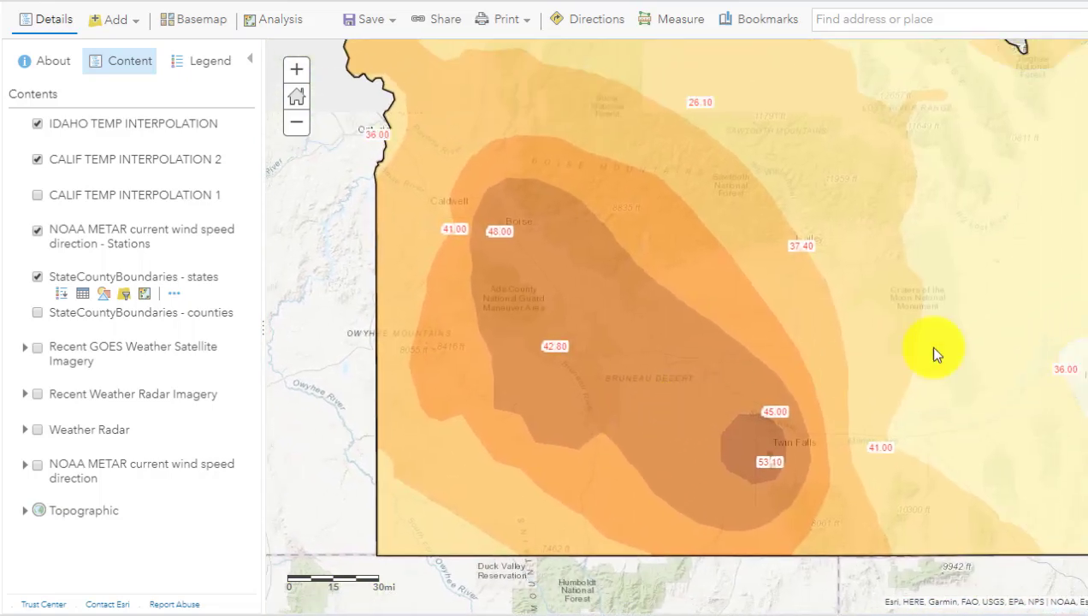
left_click_drag(935, 353, 838, 414)
left_click_drag(802, 359, 904, 347)
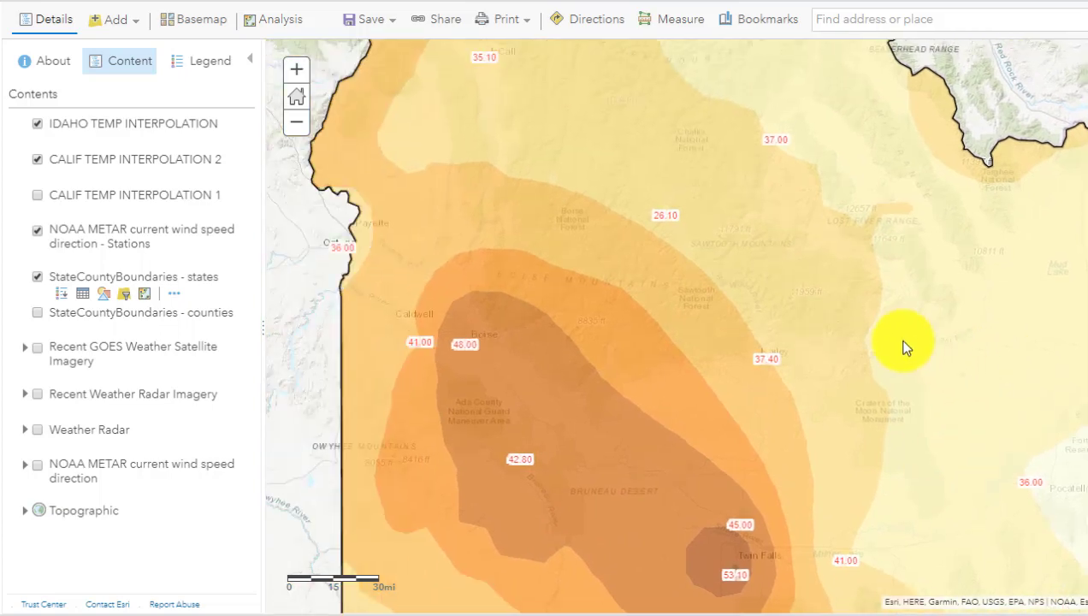
Step: Set the IDAHO TEMP INTERPOLATION layer's transparency to about 50%
mouse_move(81, 139)
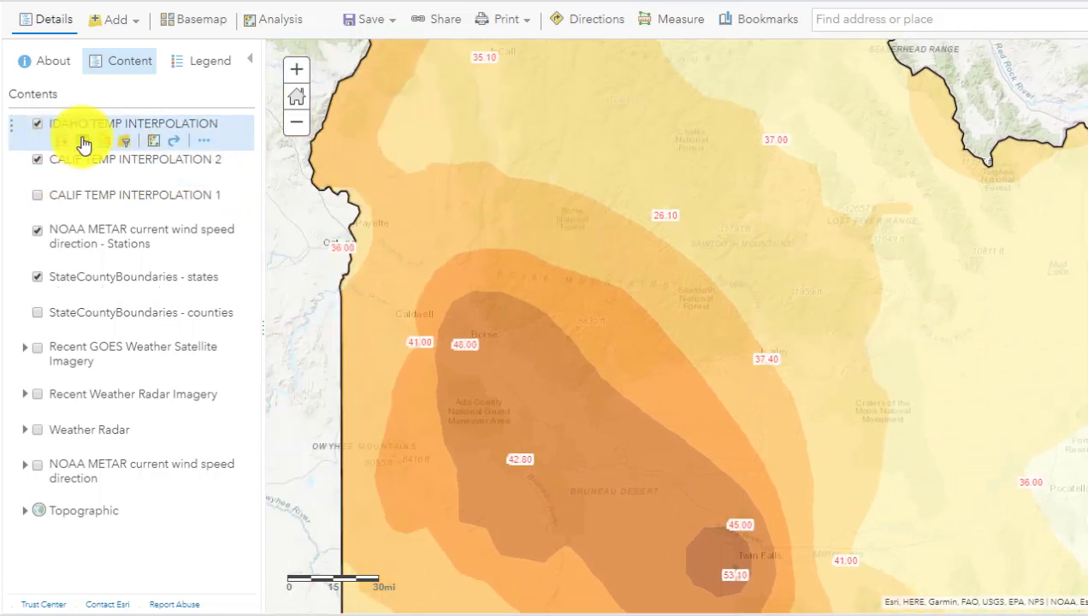
left_click(203, 142)
mouse_move(275, 181)
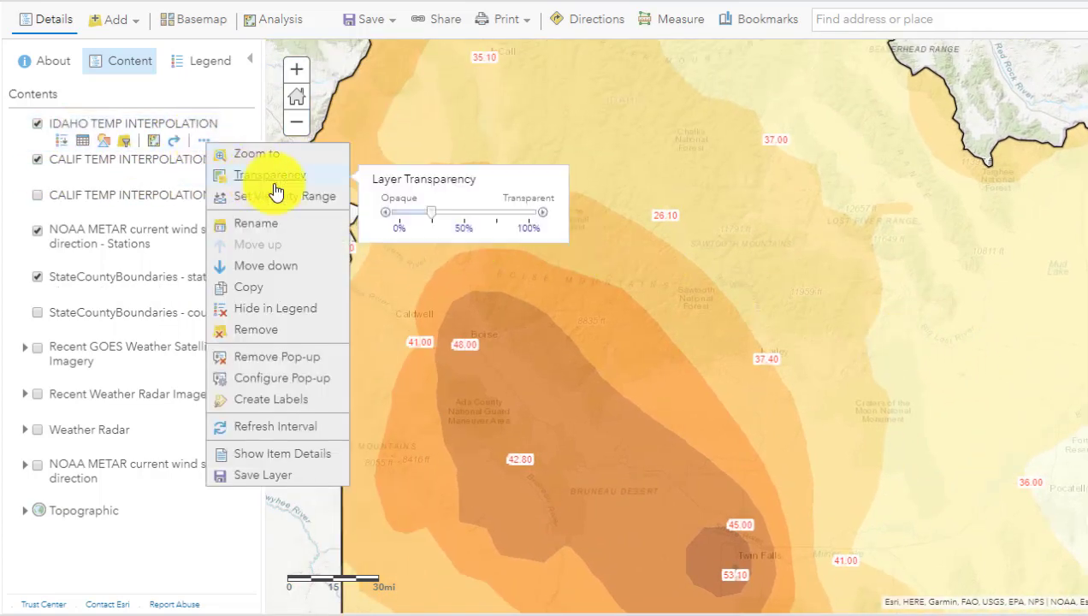
left_click_drag(434, 218, 463, 225)
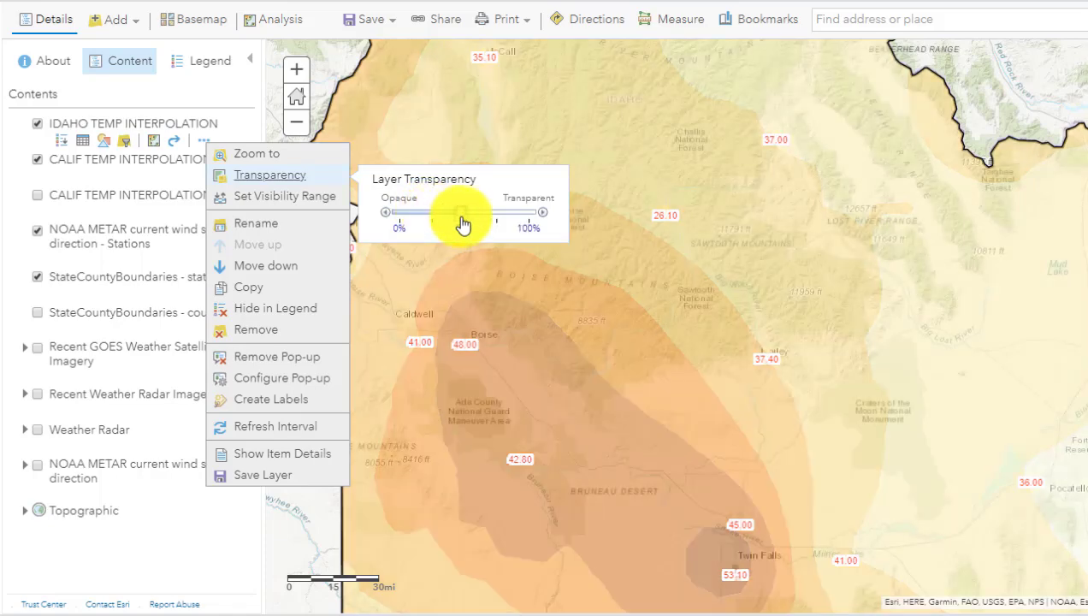
Step: Pan and zoom out to view the whole semi-transparent Idaho surface
left_click_drag(716, 262, 768, 389)
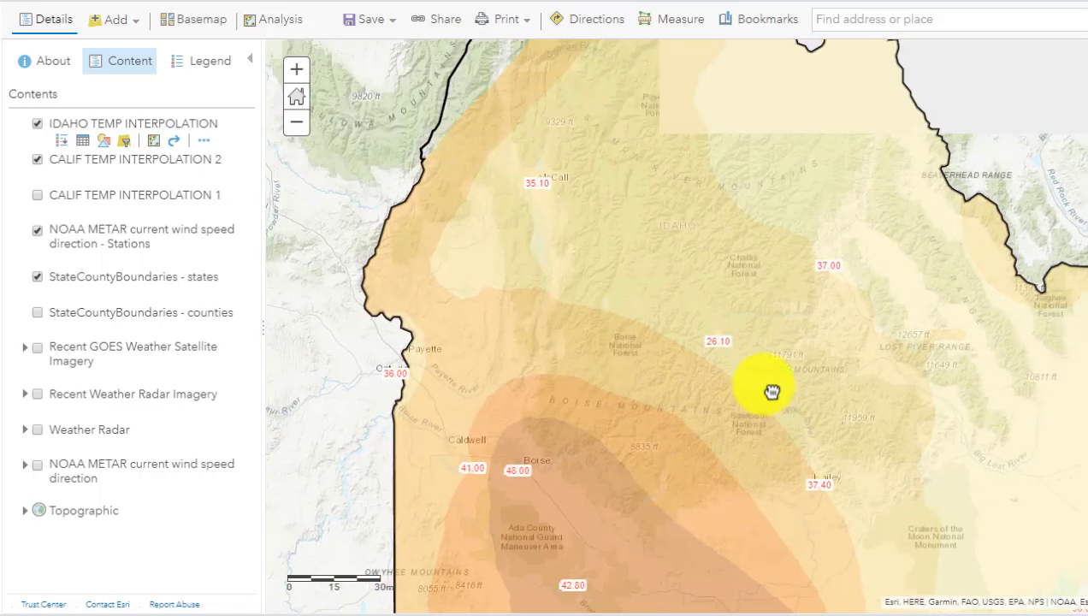
left_click_drag(741, 344, 827, 493)
left_click_drag(778, 182, 848, 427)
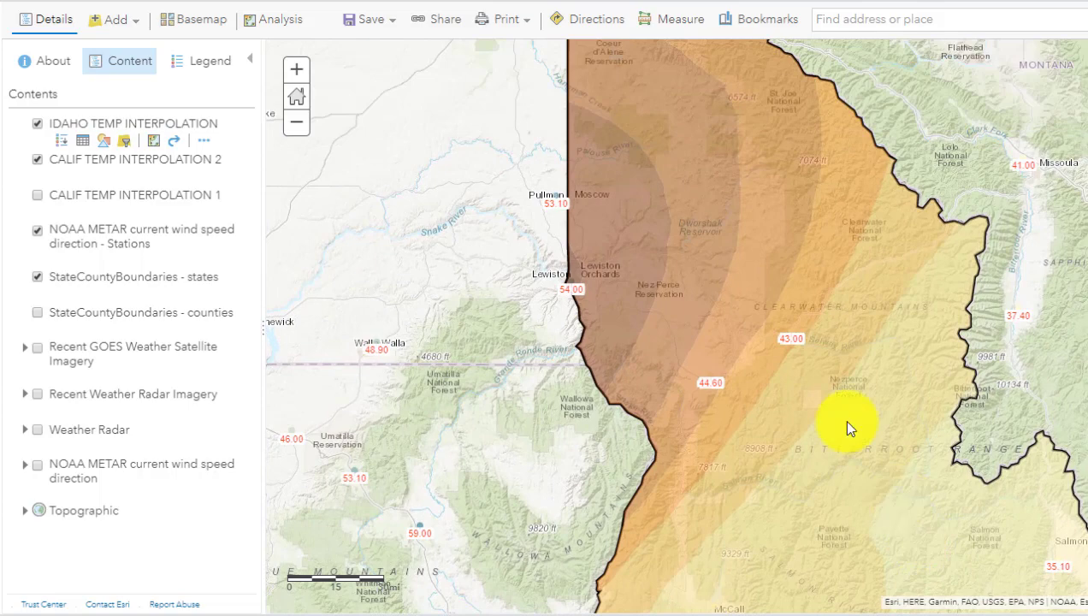
left_click_drag(802, 341, 643, 226)
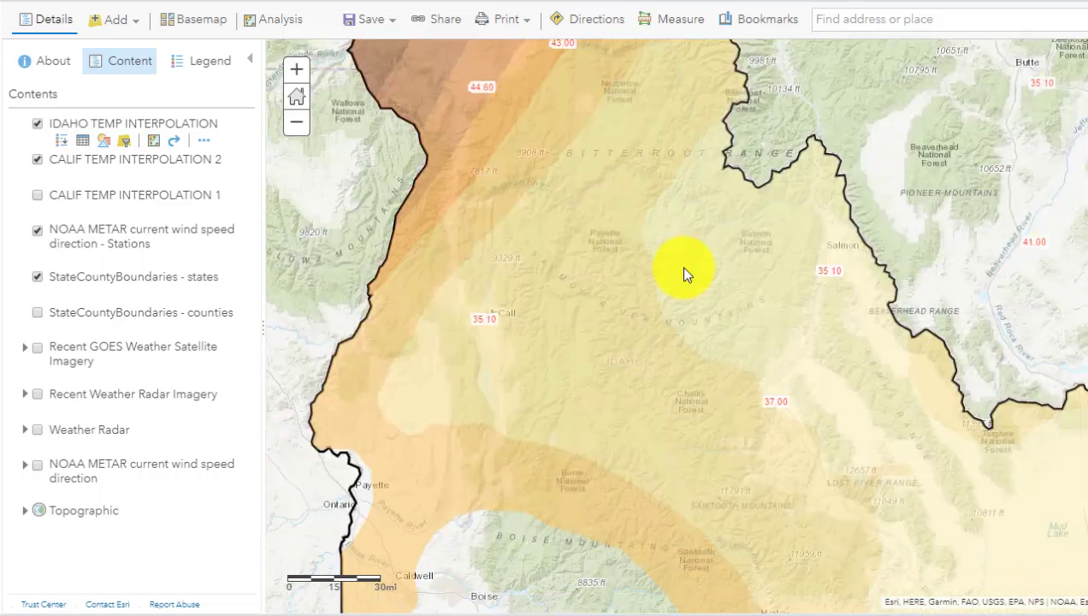
scroll(729, 388, "down", 1)
left_click_drag(763, 434, 746, 366)
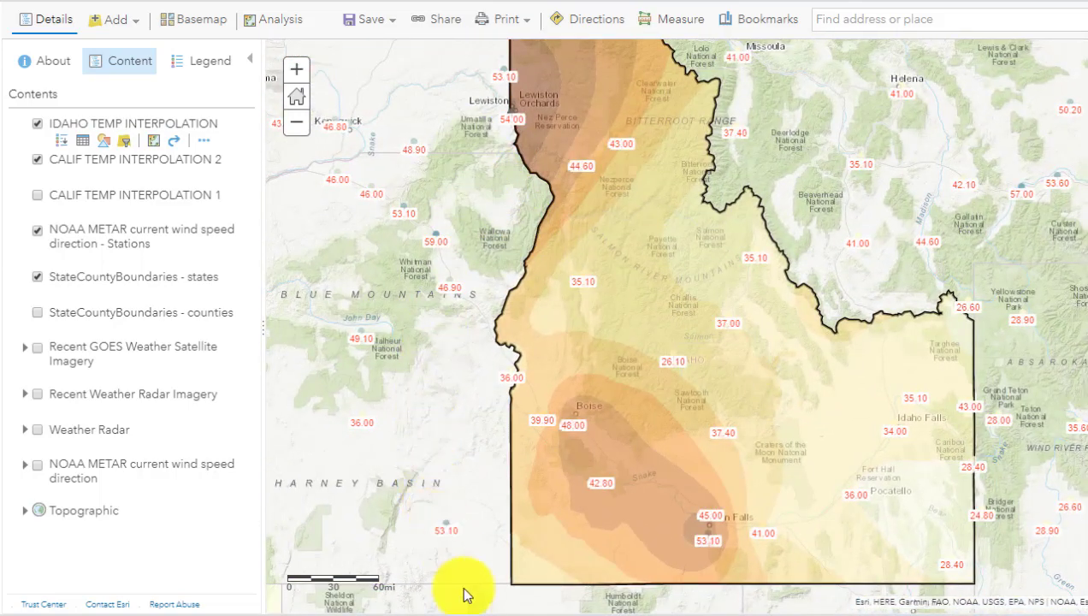